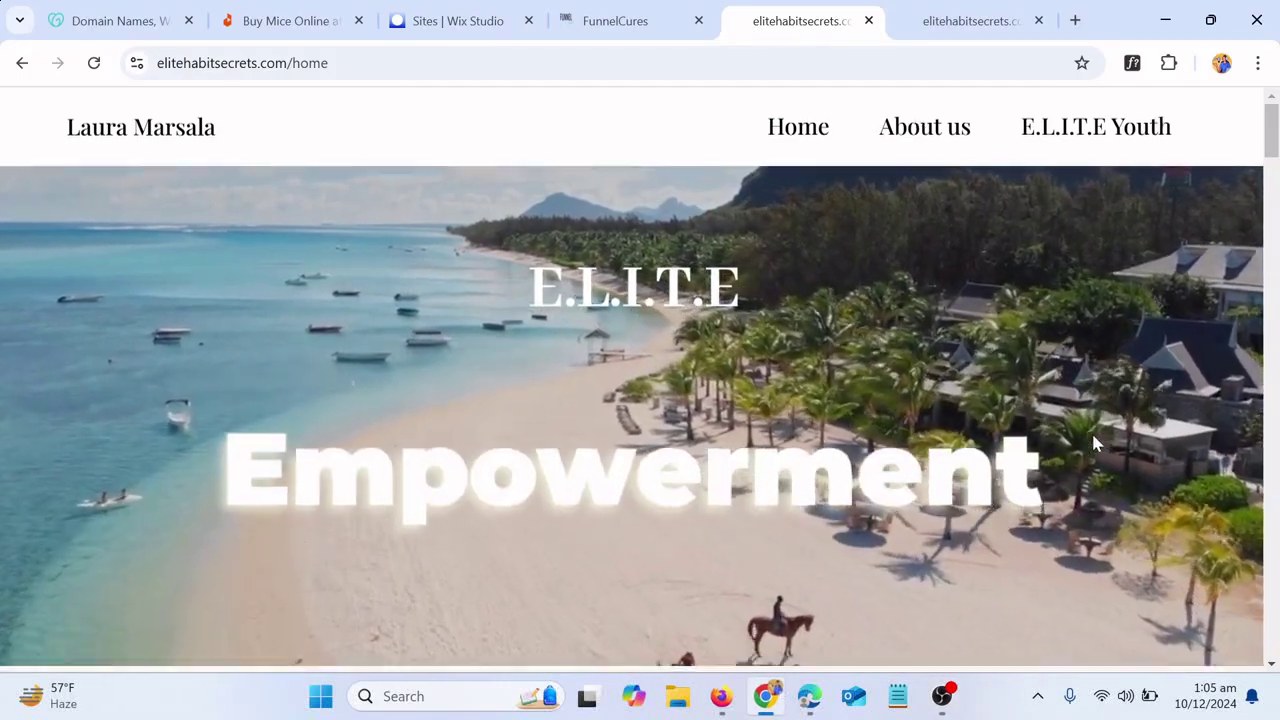
- Look over the hero section and sign-up form of the elitehabitsecrets.com home page
{"action": "scroll", "coordinate": [1094, 439], "scroll_direction": "down", "scroll_amount": 10}
{"action": "scroll", "coordinate": [1046, 437], "scroll_direction": "up", "scroll_amount": 10}
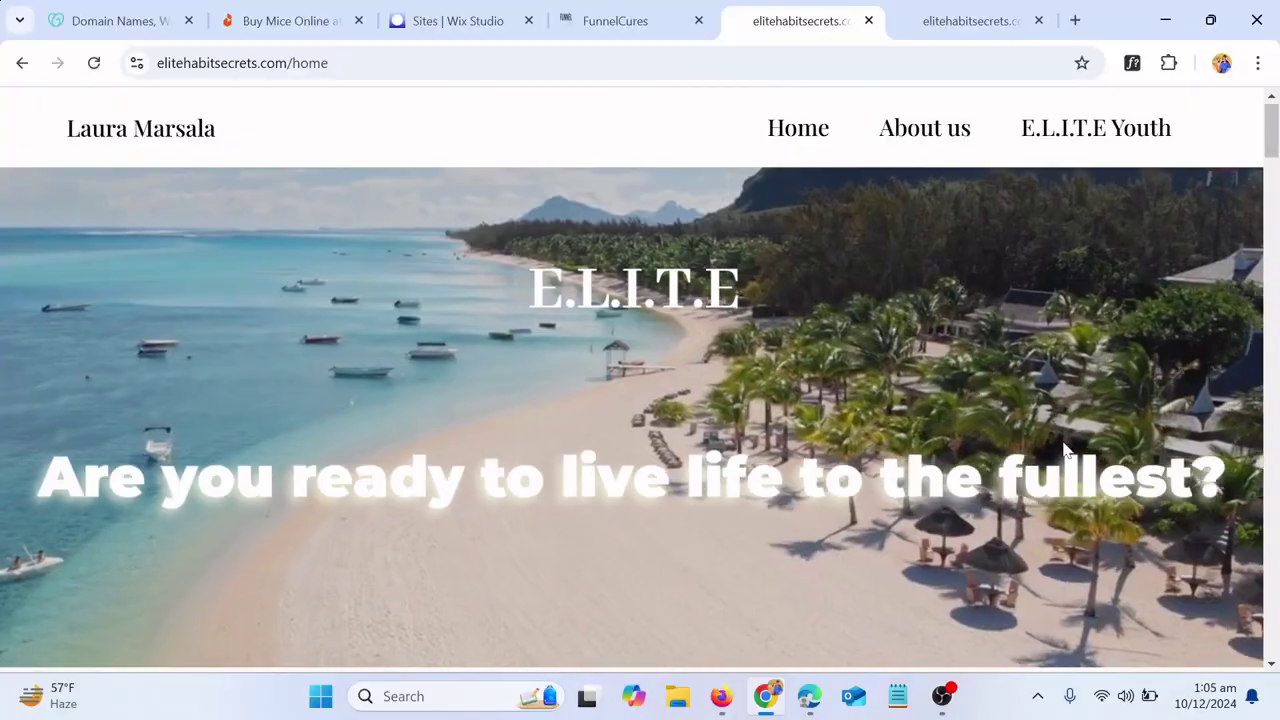
{"action": "scroll", "coordinate": [1066, 451], "scroll_direction": "down", "scroll_amount": 8}
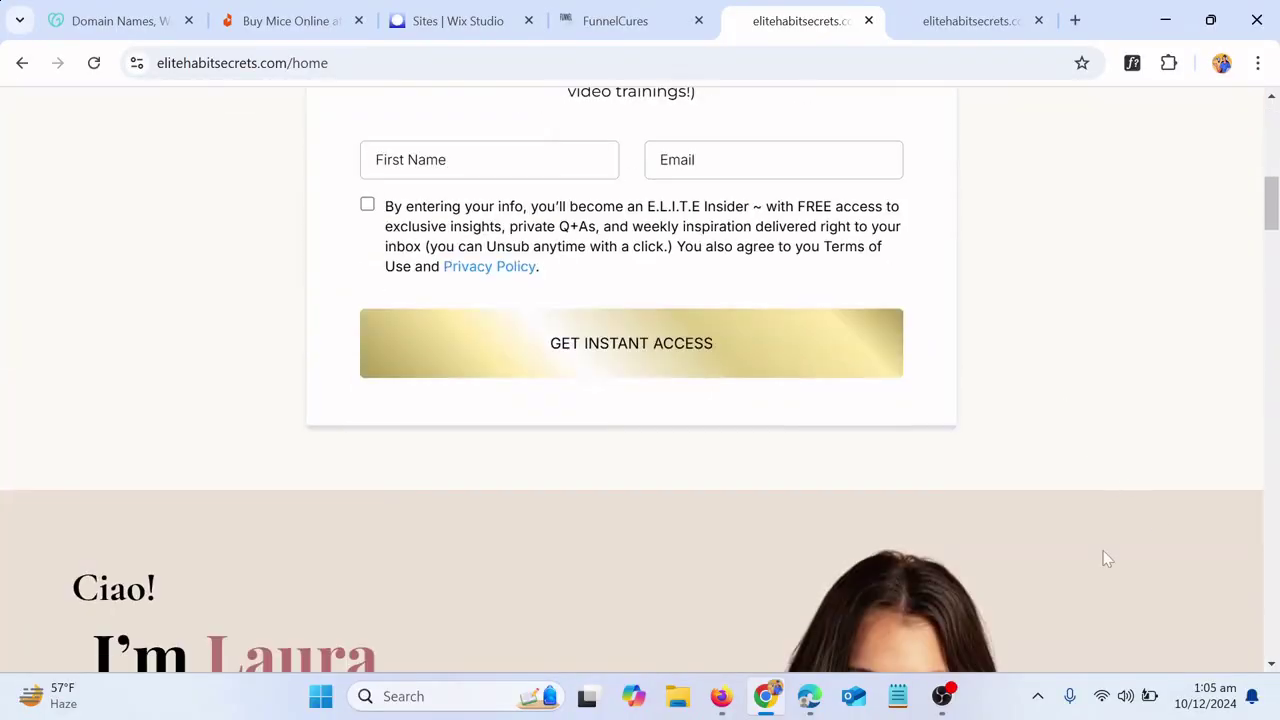
{"action": "scroll", "coordinate": [1107, 559], "scroll_direction": "up", "scroll_amount": 8}
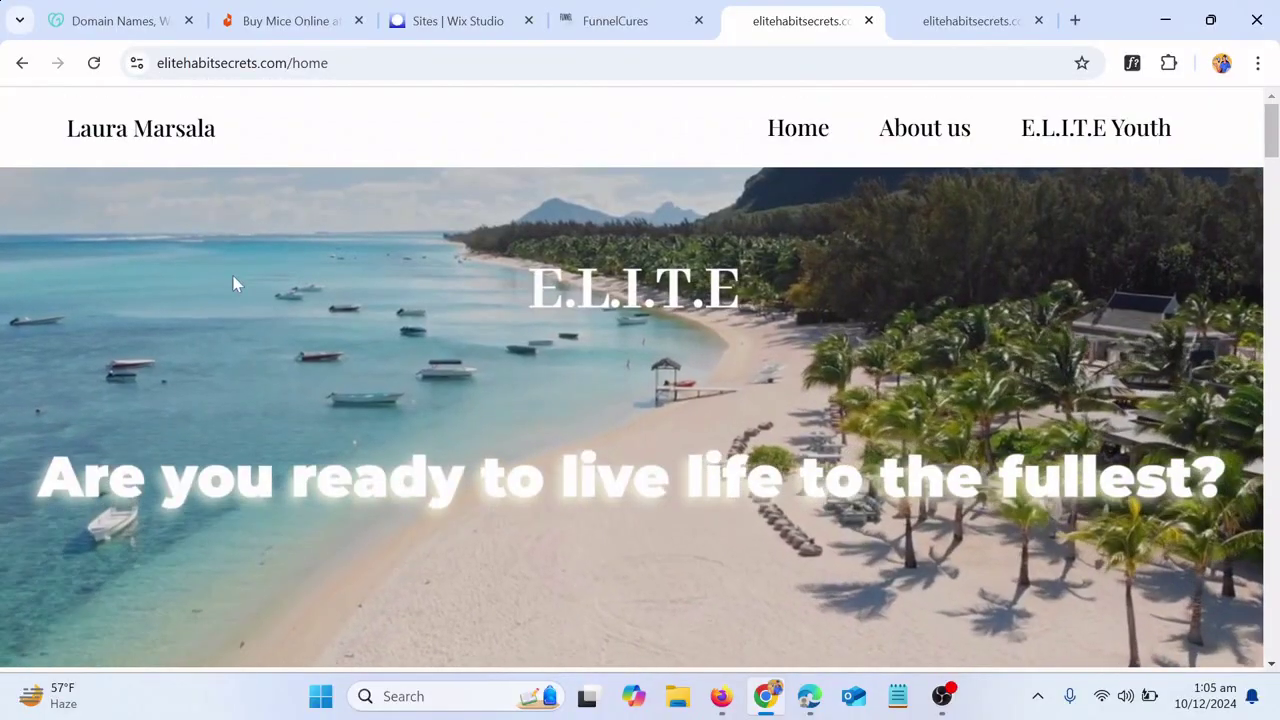
{"action": "scroll", "coordinate": [866, 271], "scroll_direction": "down", "scroll_amount": 8}
{"action": "scroll", "coordinate": [869, 297], "scroll_direction": "up", "scroll_amount": 8}
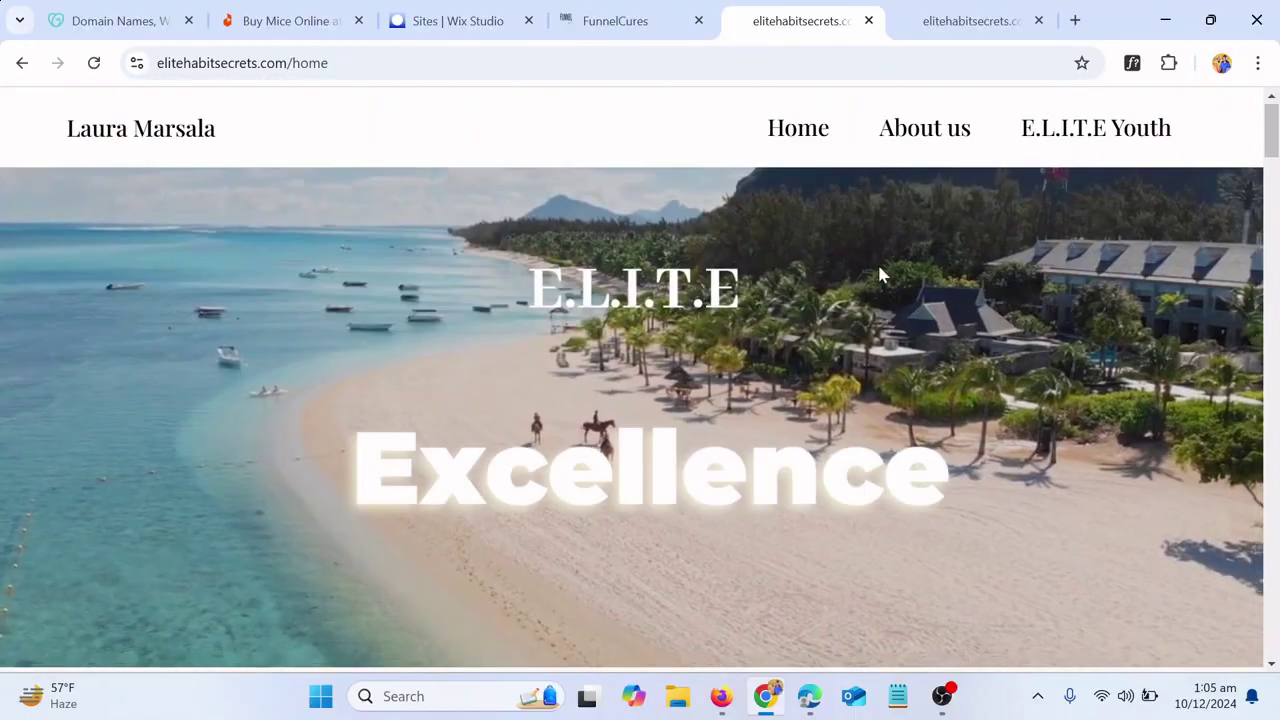
- Reload the elitehabitsecrets.com home page and examine its sign-up form, featured-in and testimonial sections, and the contact form popup
{"action": "left_click", "coordinate": [94, 62]}
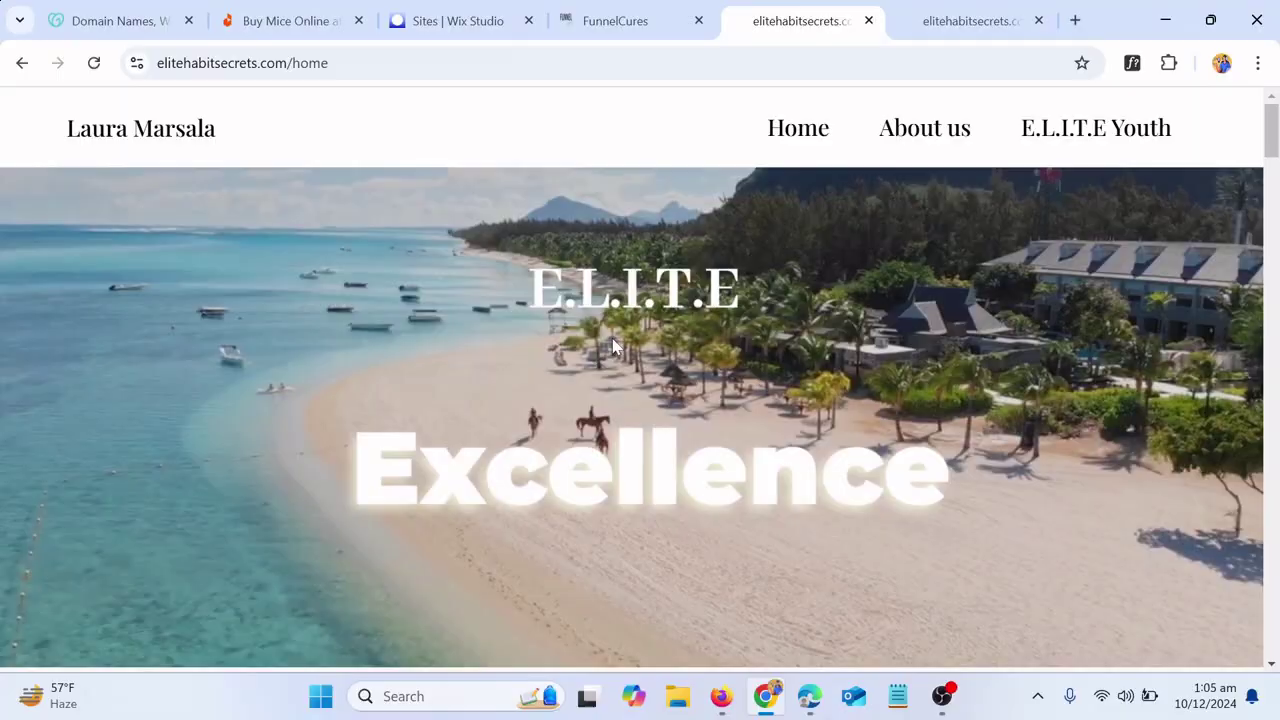
{"action": "scroll", "coordinate": [706, 371], "scroll_direction": "down", "scroll_amount": 5}
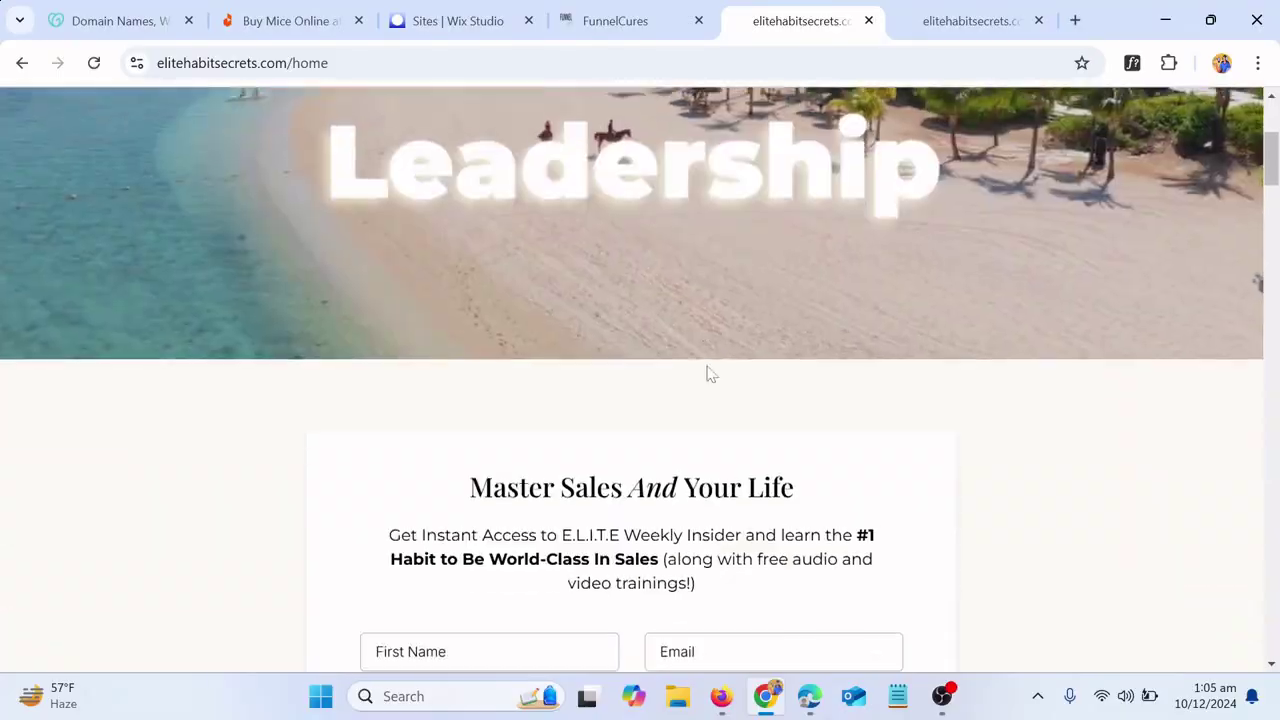
{"action": "scroll", "coordinate": [733, 400], "scroll_direction": "down", "scroll_amount": 14}
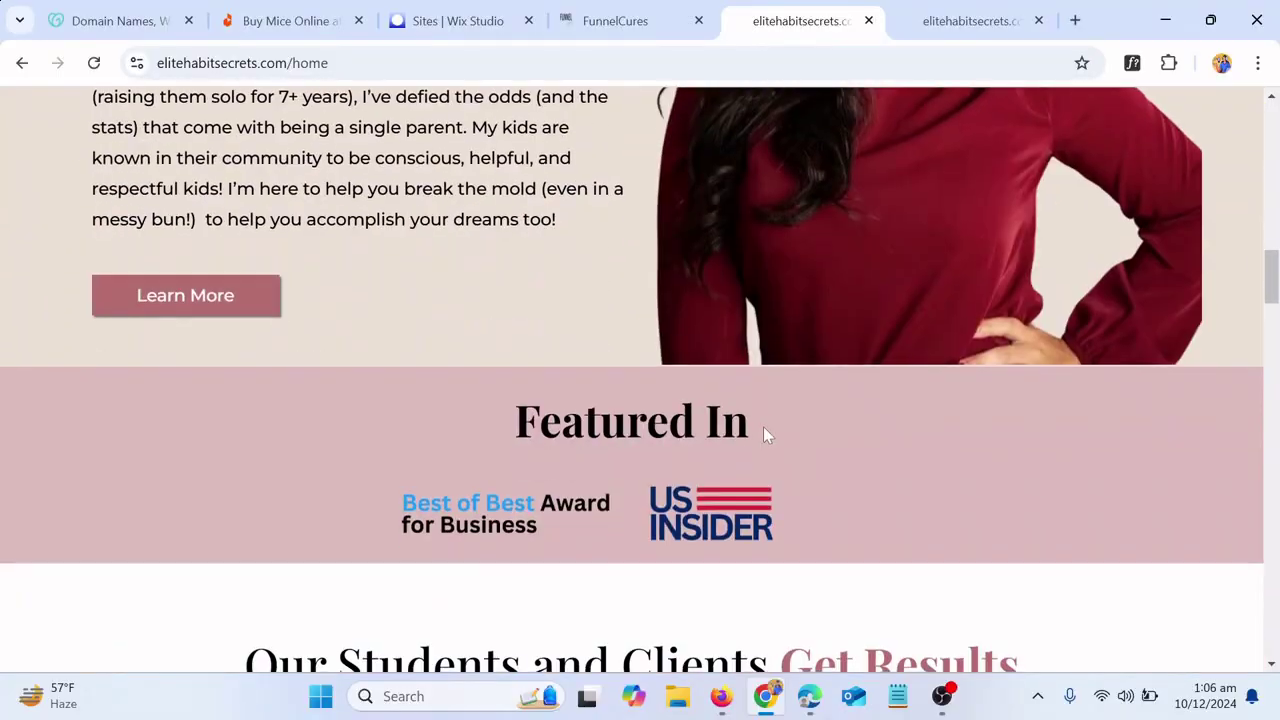
{"action": "scroll", "coordinate": [785, 435], "scroll_direction": "down", "scroll_amount": 15}
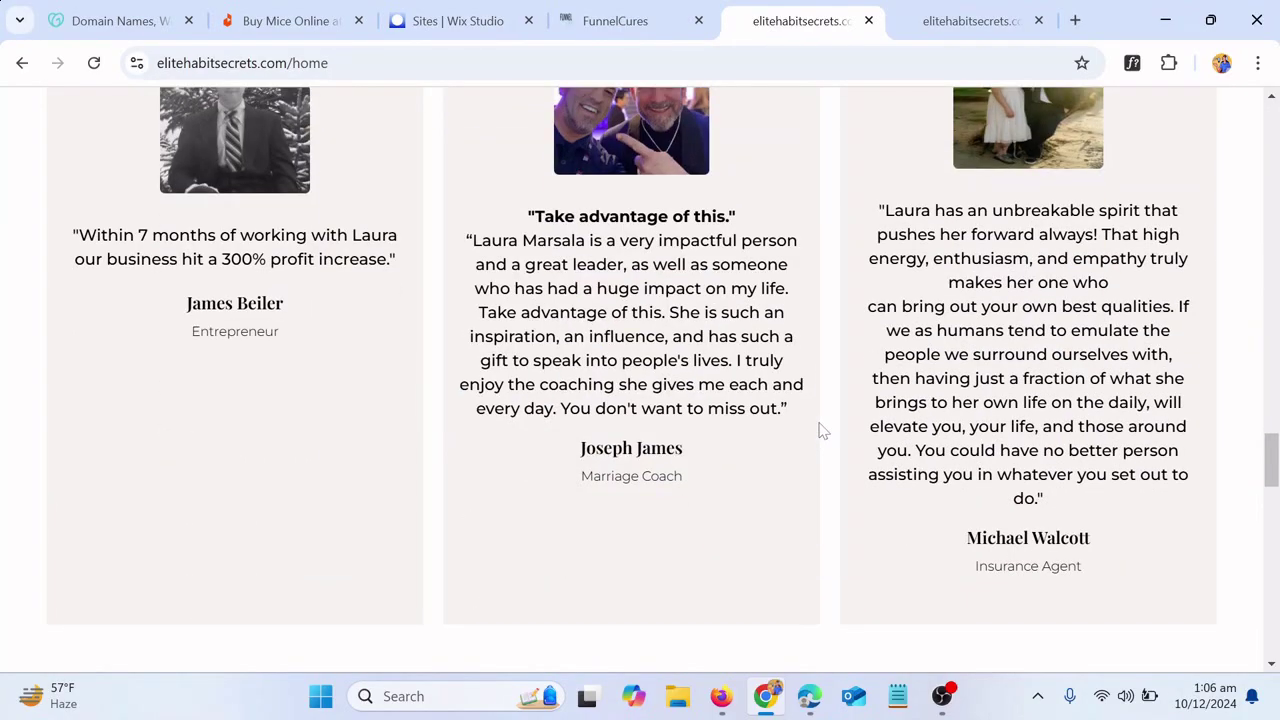
{"action": "scroll", "coordinate": [820, 430], "scroll_direction": "up", "scroll_amount": 15}
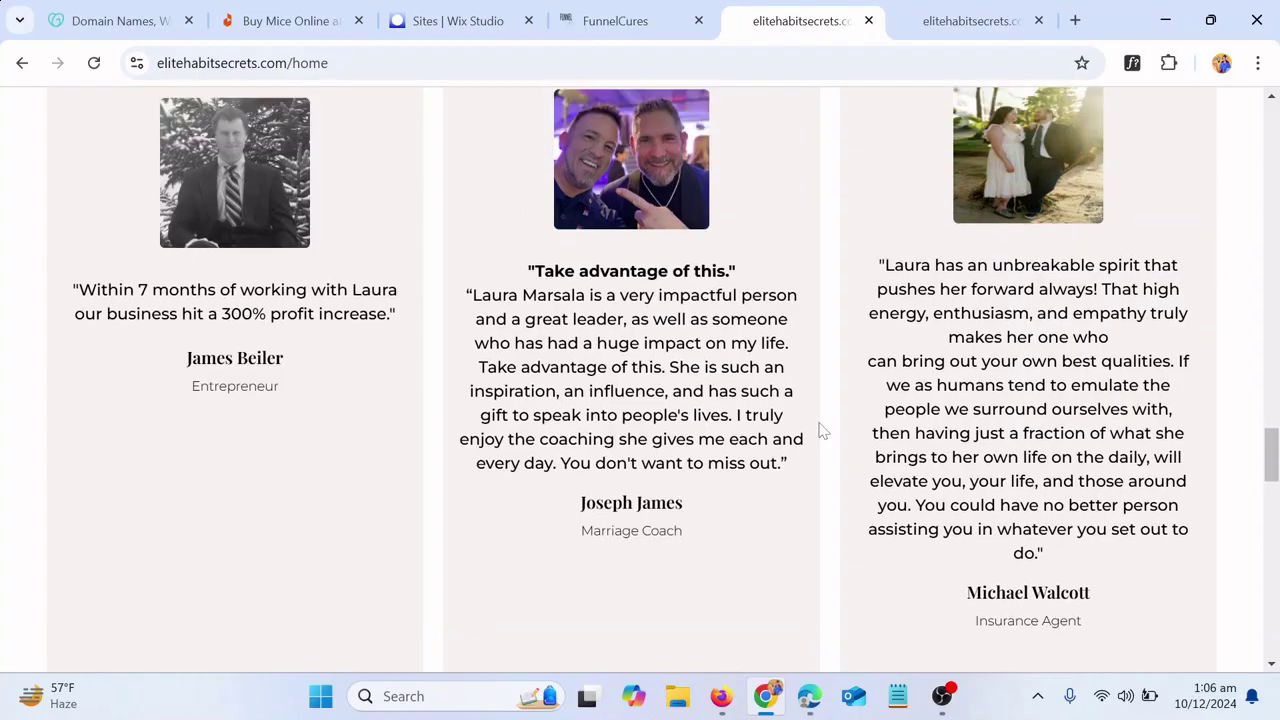
{"action": "scroll", "coordinate": [817, 413], "scroll_direction": "up", "scroll_amount": 15}
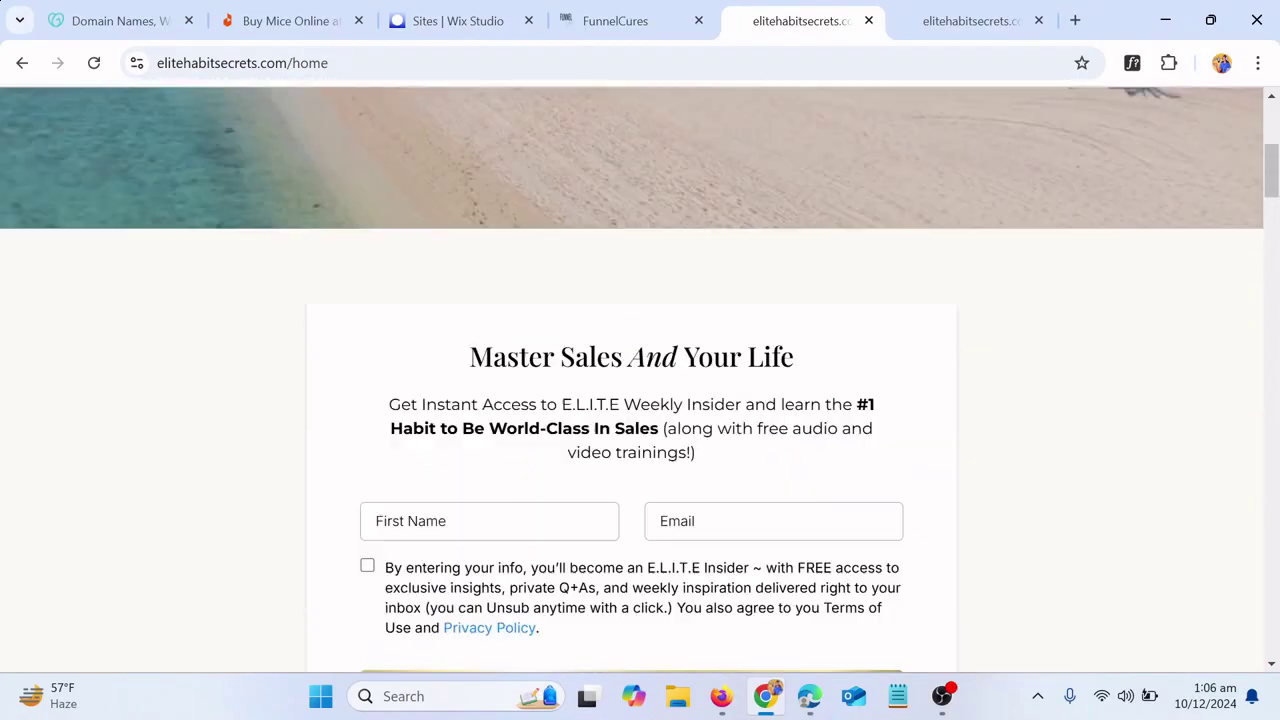
{"action": "scroll", "coordinate": [755, 445], "scroll_direction": "down", "scroll_amount": 10}
{"action": "scroll", "coordinate": [753, 440], "scroll_direction": "up", "scroll_amount": 3}
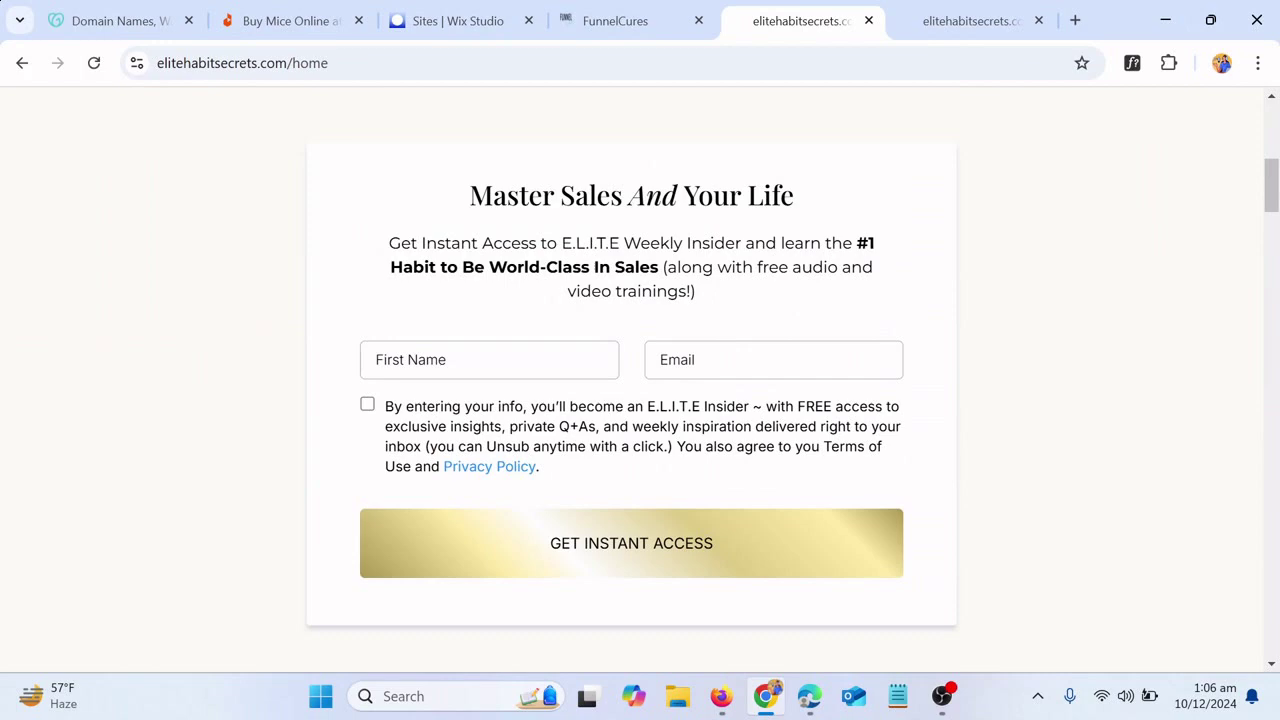
{"action": "scroll", "coordinate": [600, 334], "scroll_direction": "up", "scroll_amount": 2}
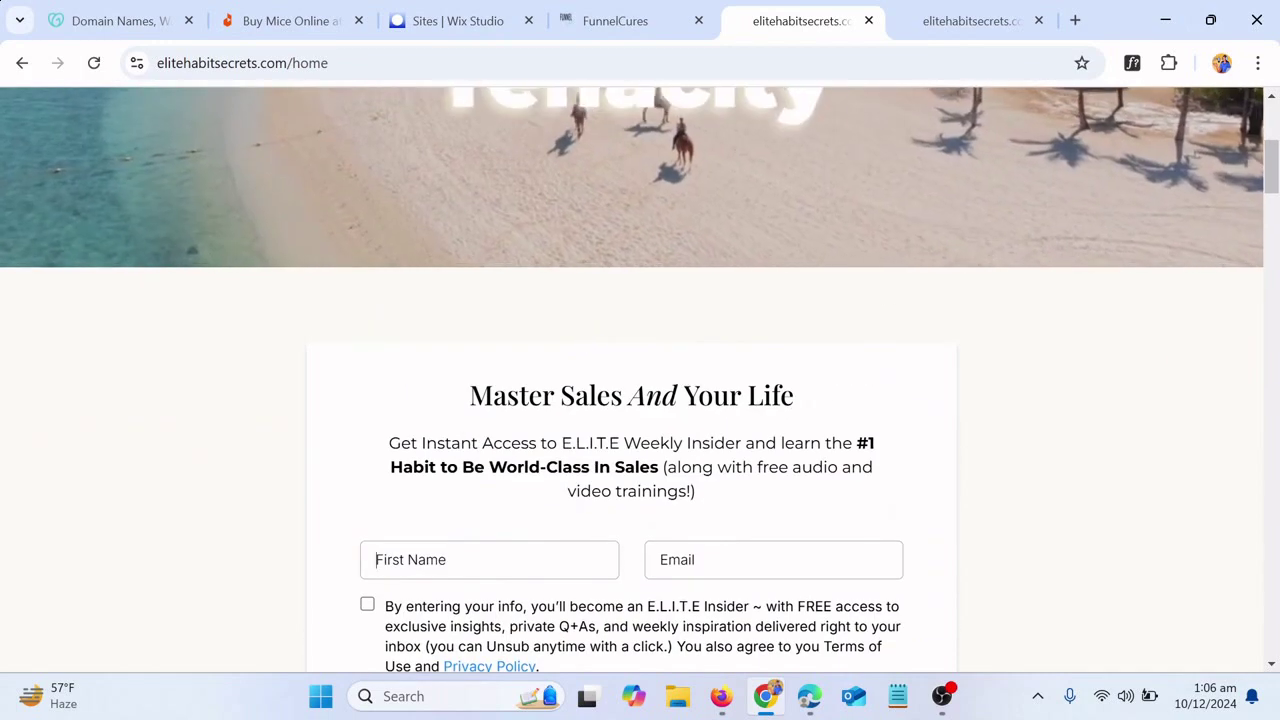
{"action": "scroll", "coordinate": [540, 530], "scroll_direction": "down", "scroll_amount": 1}
{"action": "scroll", "coordinate": [572, 498], "scroll_direction": "down", "scroll_amount": 1}
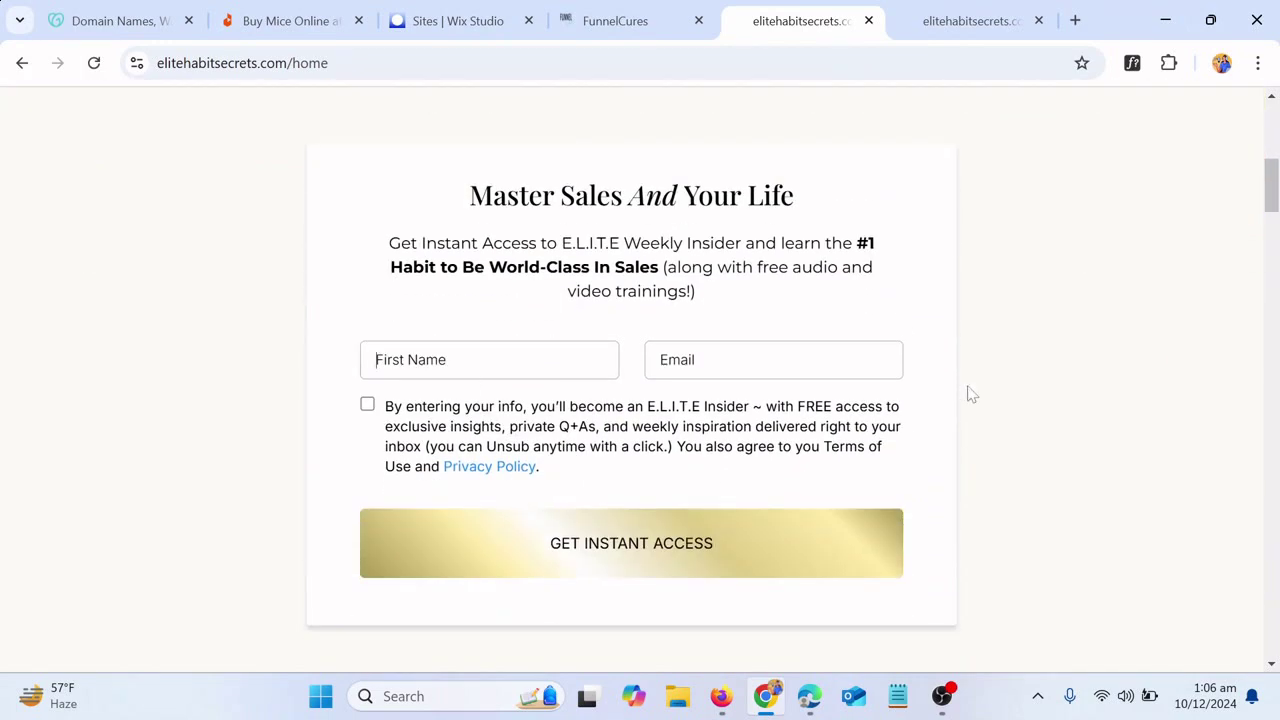
{"action": "scroll", "coordinate": [970, 393], "scroll_direction": "up", "scroll_amount": 5}
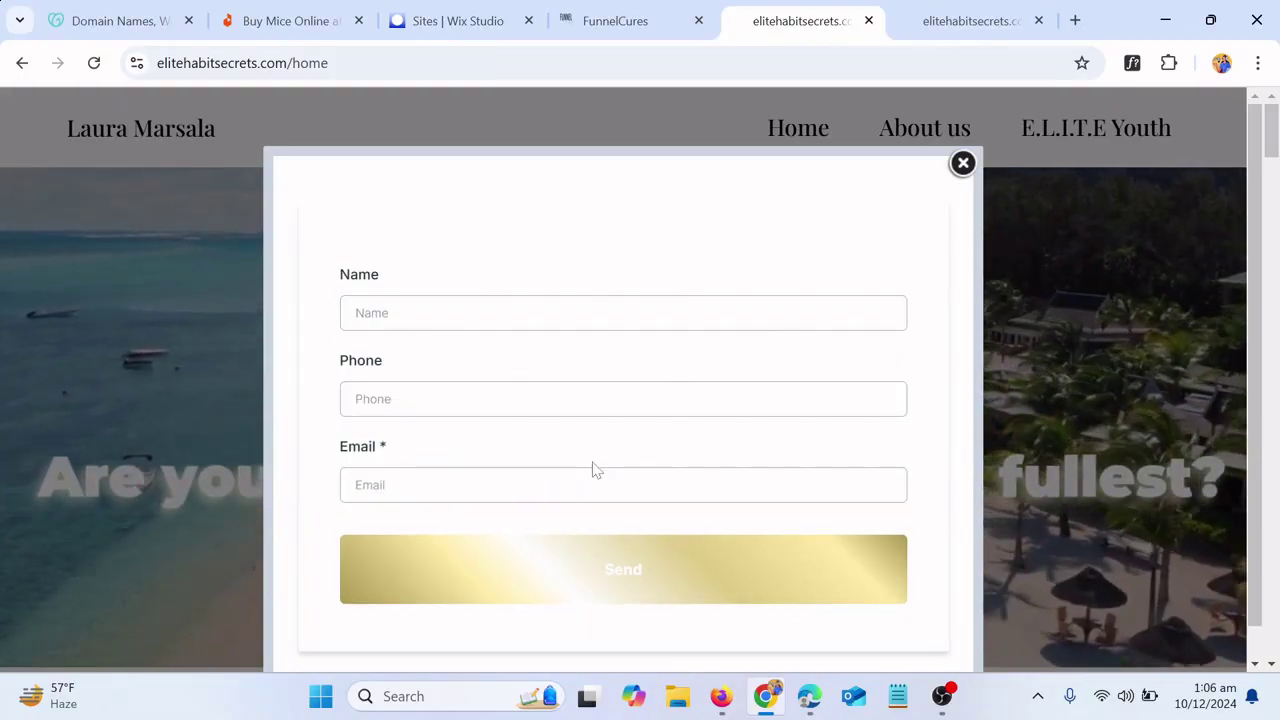
- Switch to FunnelCures and open the page list of the client's Version 2 website
{"action": "left_click", "coordinate": [638, 22]}
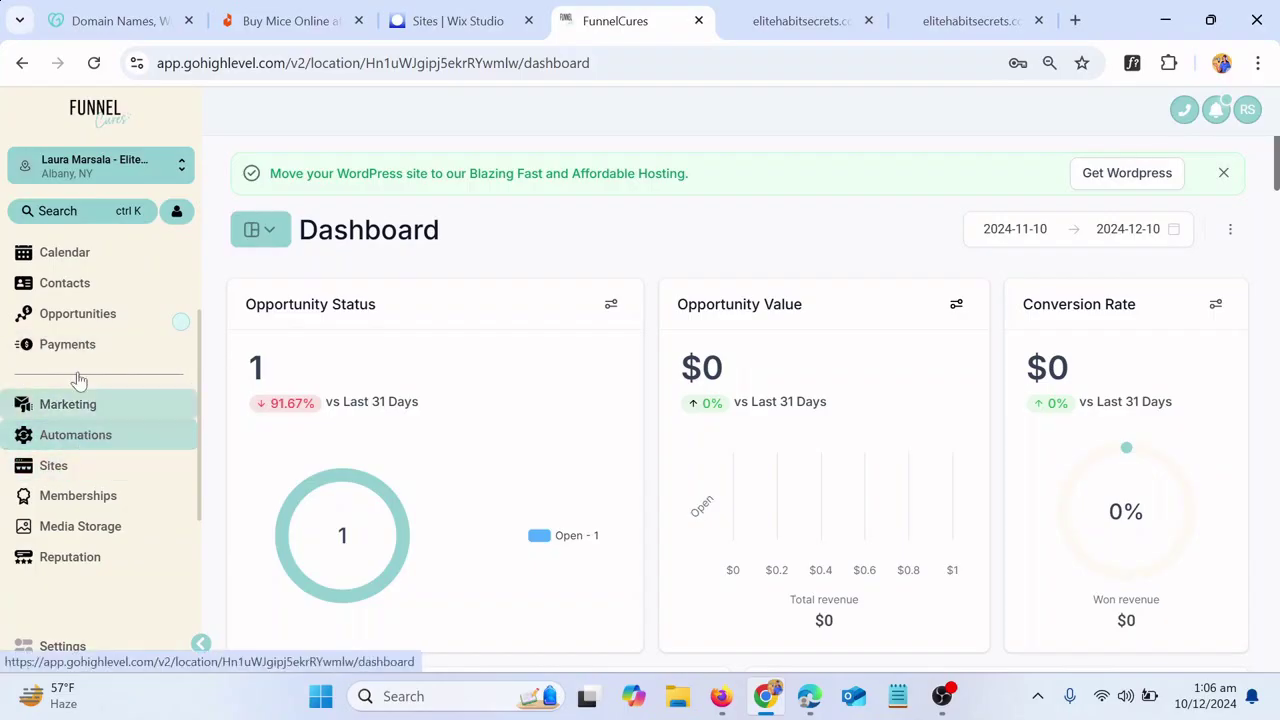
{"action": "left_click", "coordinate": [42, 476]}
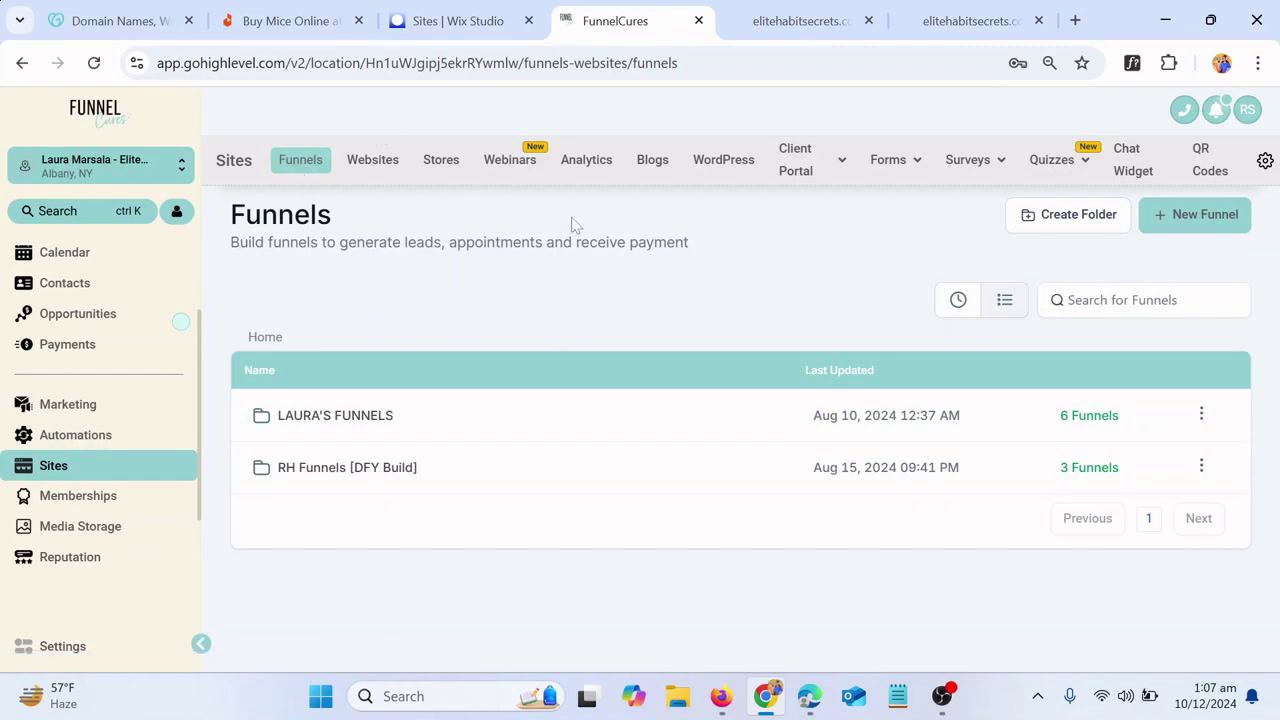
{"action": "left_click", "coordinate": [377, 170]}
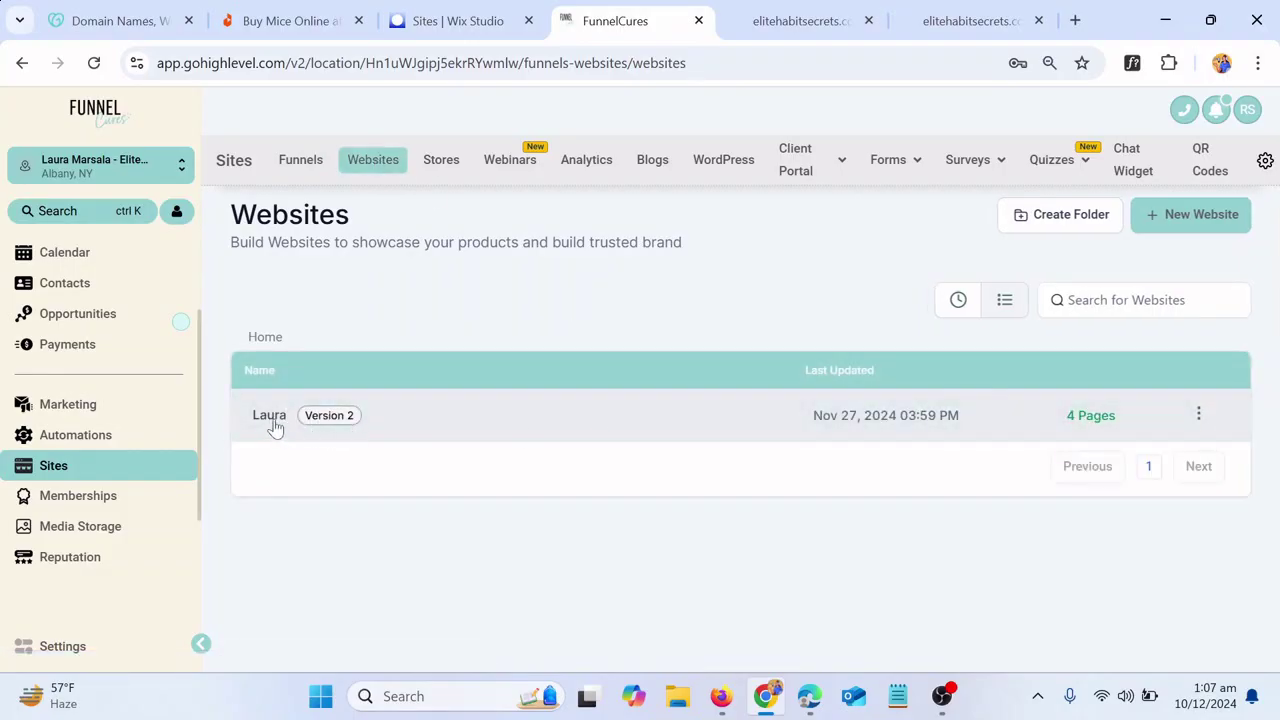
{"action": "left_click", "coordinate": [270, 416]}
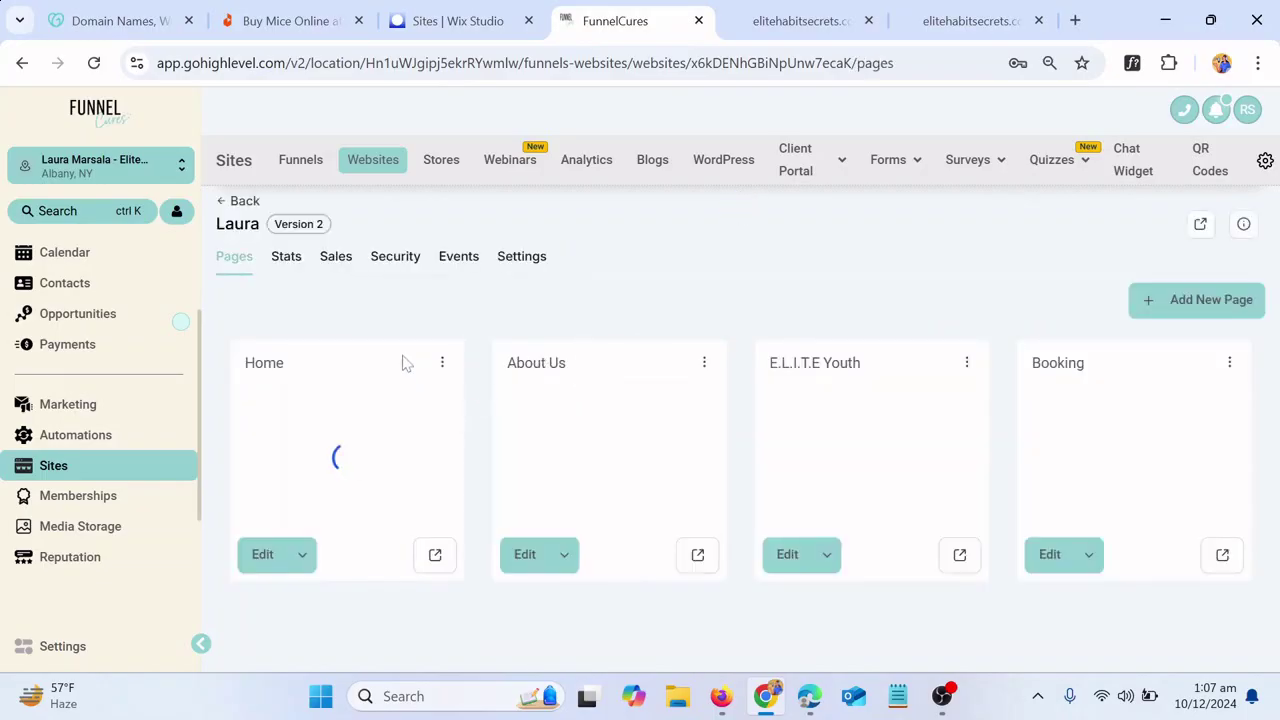
- Open the live version of the website's Home page and examine its sections and the contact form popup
{"action": "left_click", "coordinate": [437, 565]}
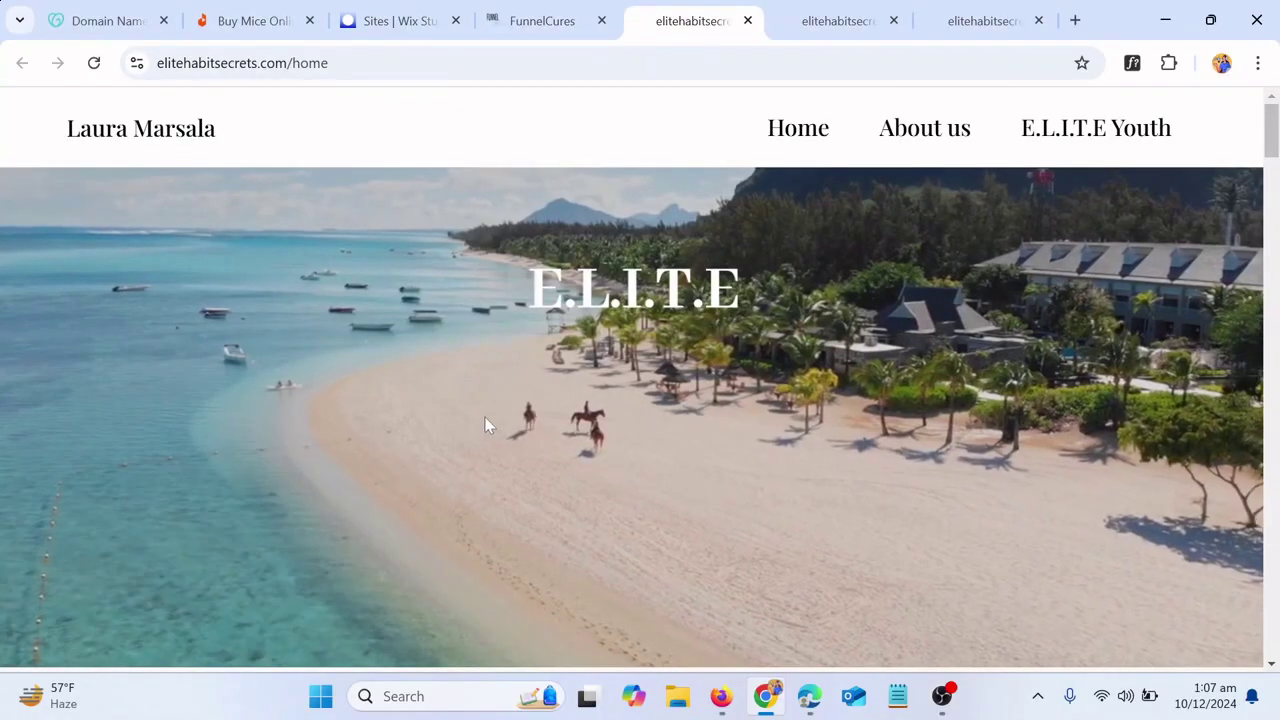
{"action": "scroll", "coordinate": [594, 289], "scroll_direction": "down", "scroll_amount": 2}
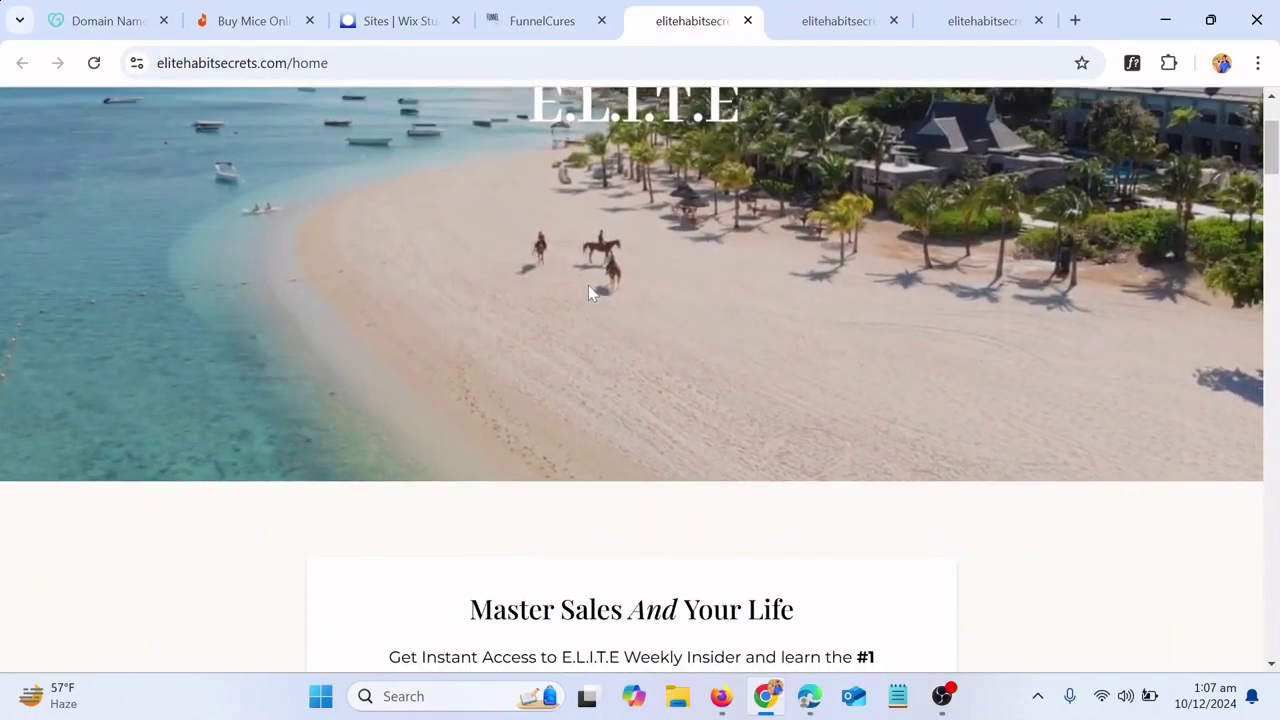
{"action": "scroll", "coordinate": [594, 289], "scroll_direction": "up", "scroll_amount": 2}
{"action": "scroll", "coordinate": [661, 303], "scroll_direction": "down", "scroll_amount": 10}
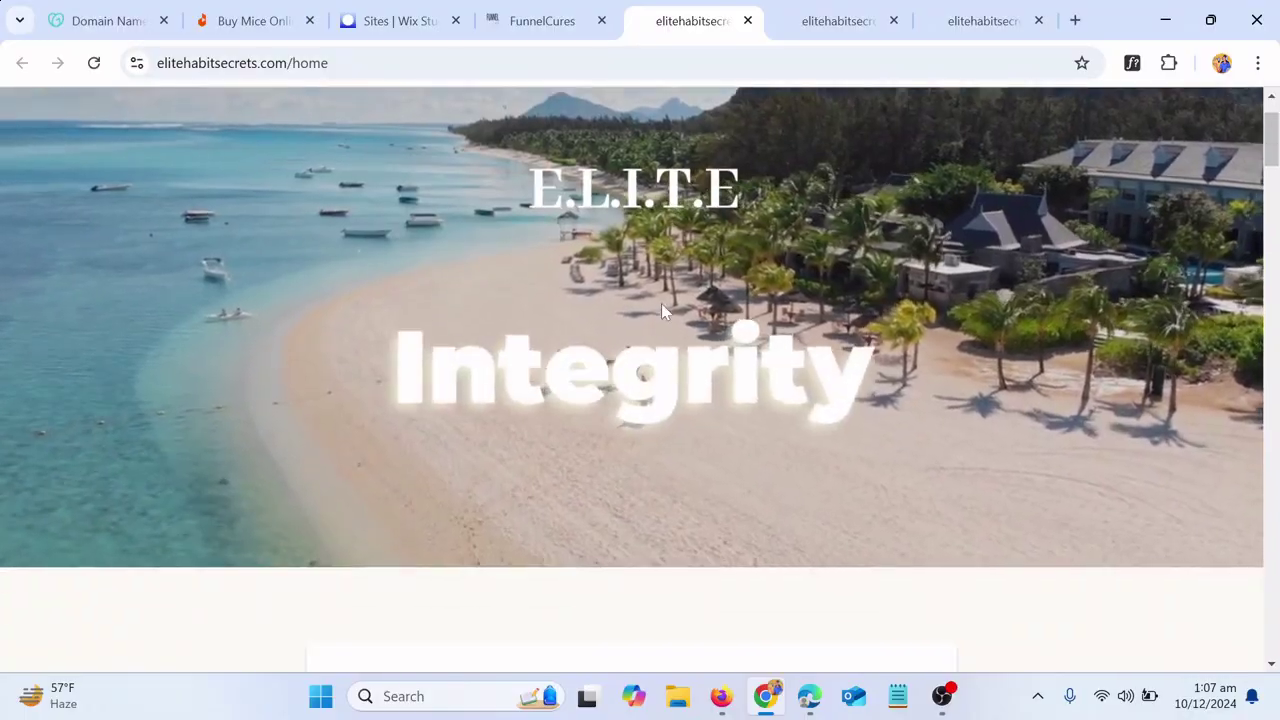
{"action": "scroll", "coordinate": [670, 330], "scroll_direction": "down", "scroll_amount": 20}
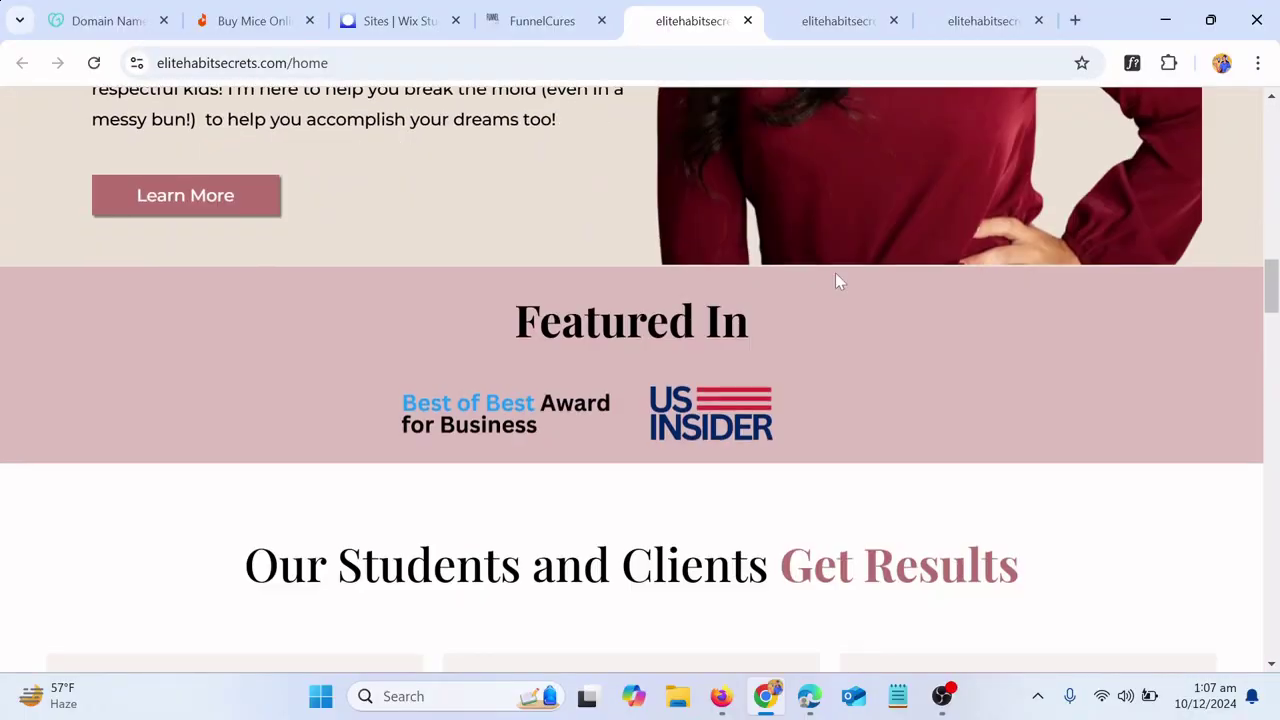
{"action": "scroll", "coordinate": [848, 296], "scroll_direction": "down", "scroll_amount": 20}
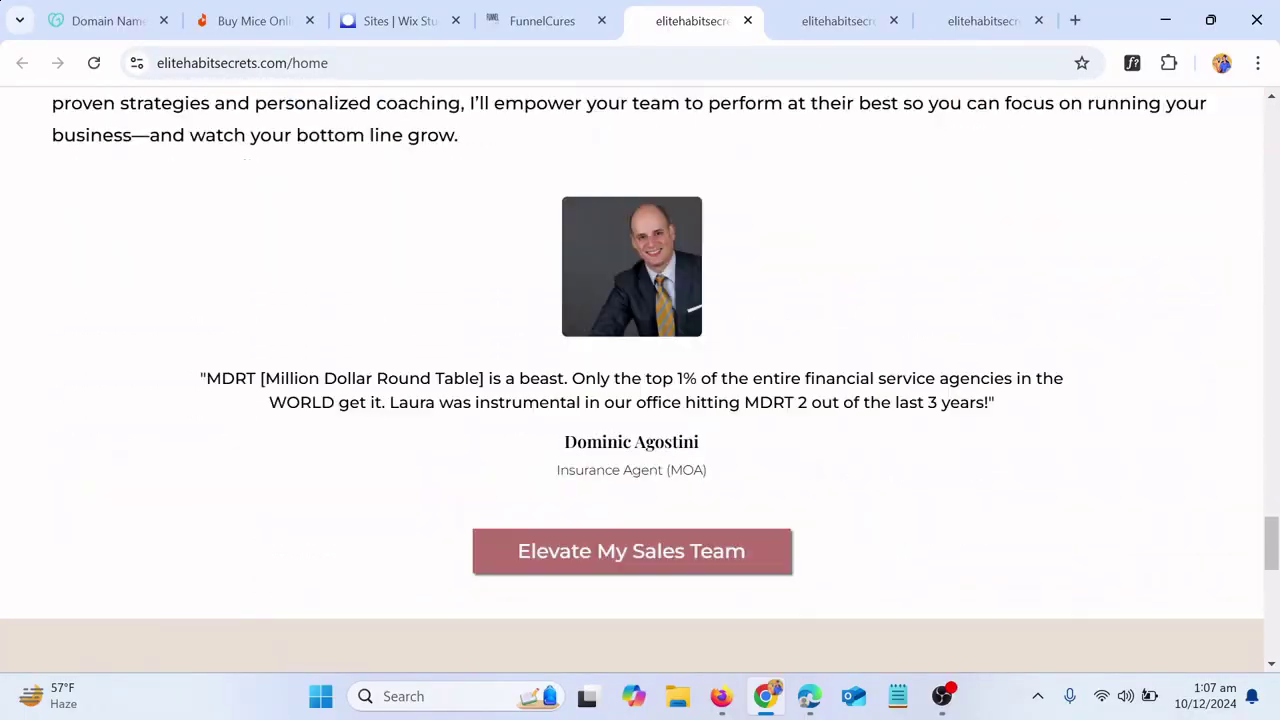
{"action": "scroll", "coordinate": [848, 293], "scroll_direction": "up", "scroll_amount": 15}
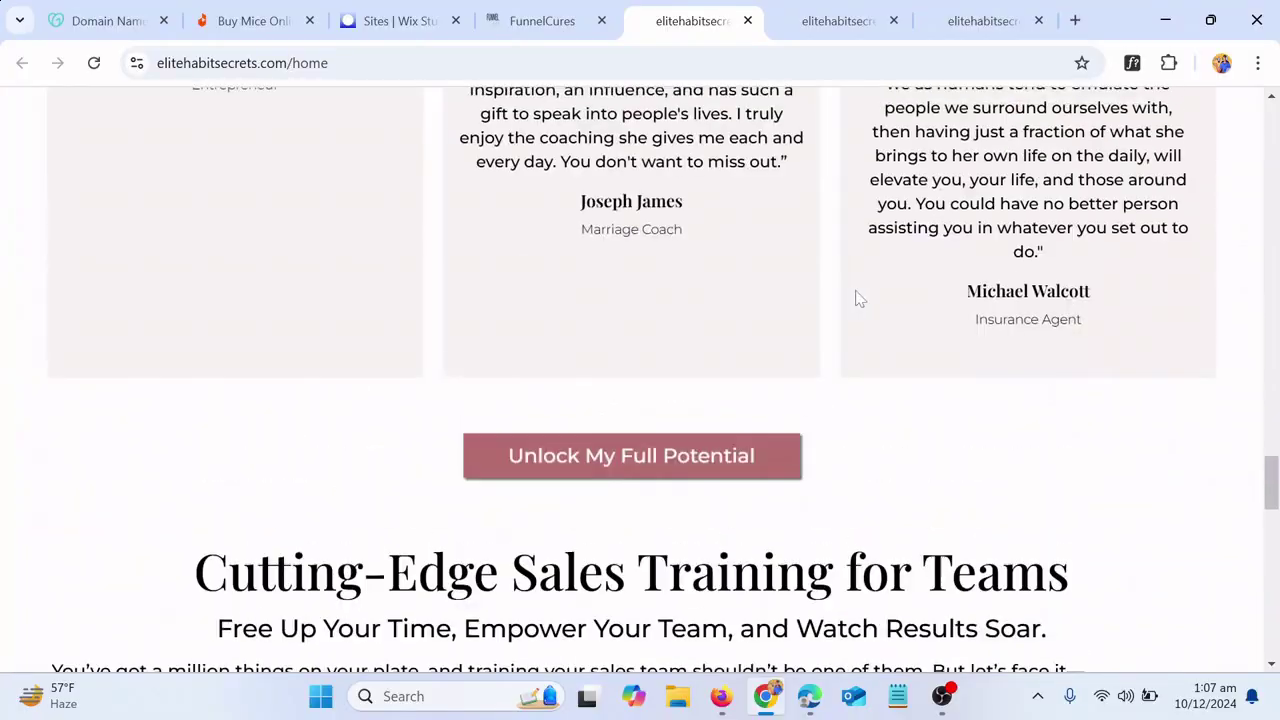
{"action": "scroll", "coordinate": [878, 316], "scroll_direction": "up", "scroll_amount": 15}
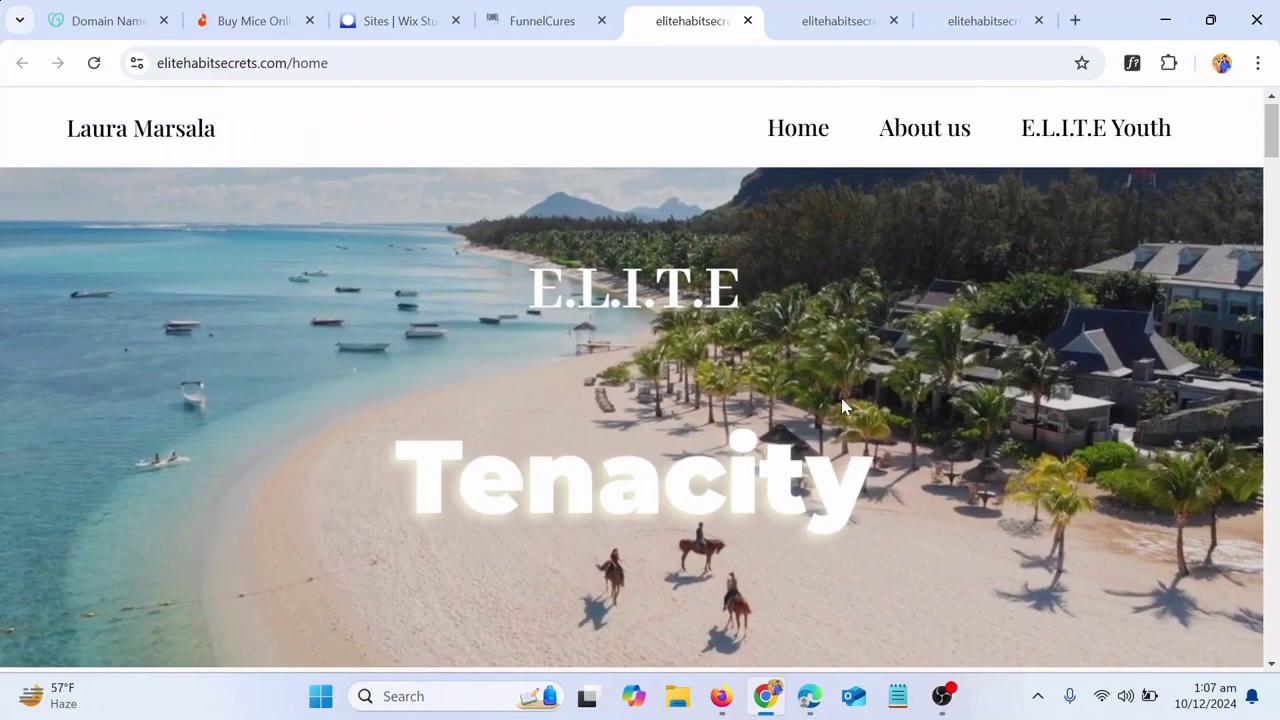
{"action": "scroll", "coordinate": [812, 307], "scroll_direction": "down", "scroll_amount": 4}
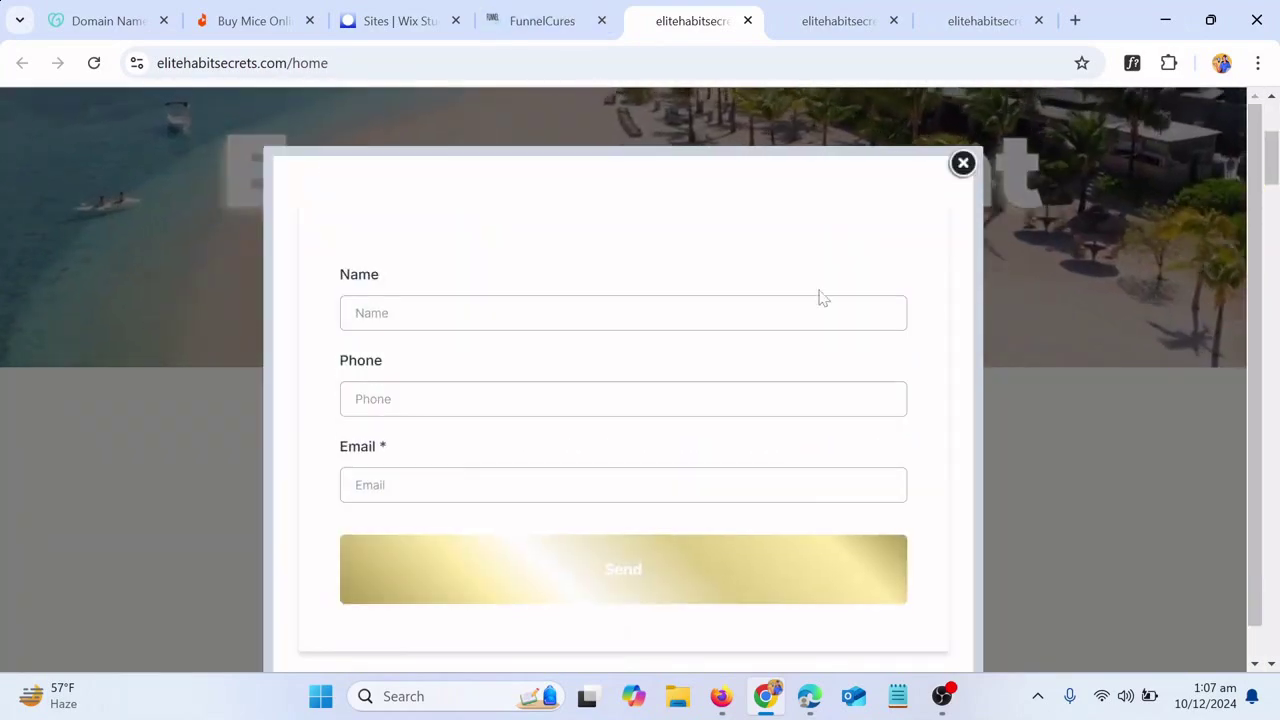
- Return to FunnelCures, open the Home page in the page builder, and look over its hero and introduction sections
{"action": "left_click", "coordinate": [533, 14]}
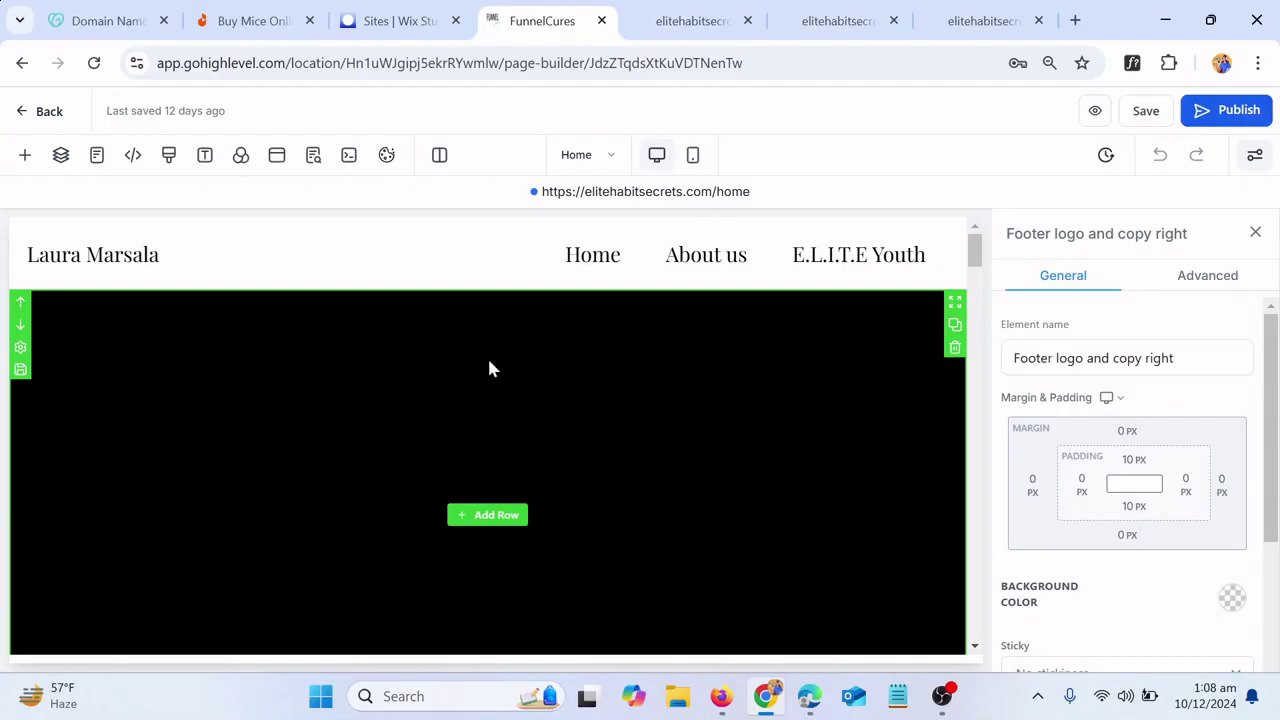
{"action": "scroll", "coordinate": [450, 445], "scroll_direction": "down", "scroll_amount": 1}
{"action": "scroll", "coordinate": [600, 450], "scroll_direction": "down", "scroll_amount": 8}
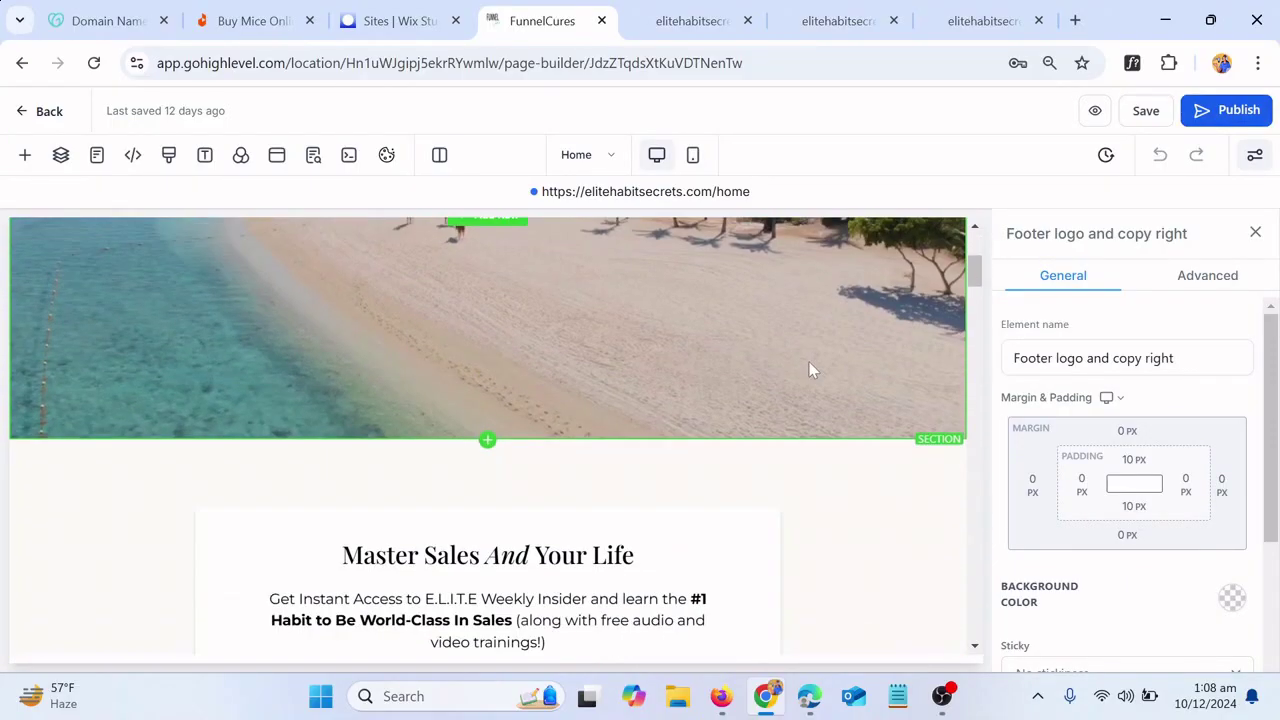
{"action": "scroll", "coordinate": [580, 428], "scroll_direction": "up", "scroll_amount": 4}
{"action": "scroll", "coordinate": [640, 420], "scroll_direction": "down", "scroll_amount": 6}
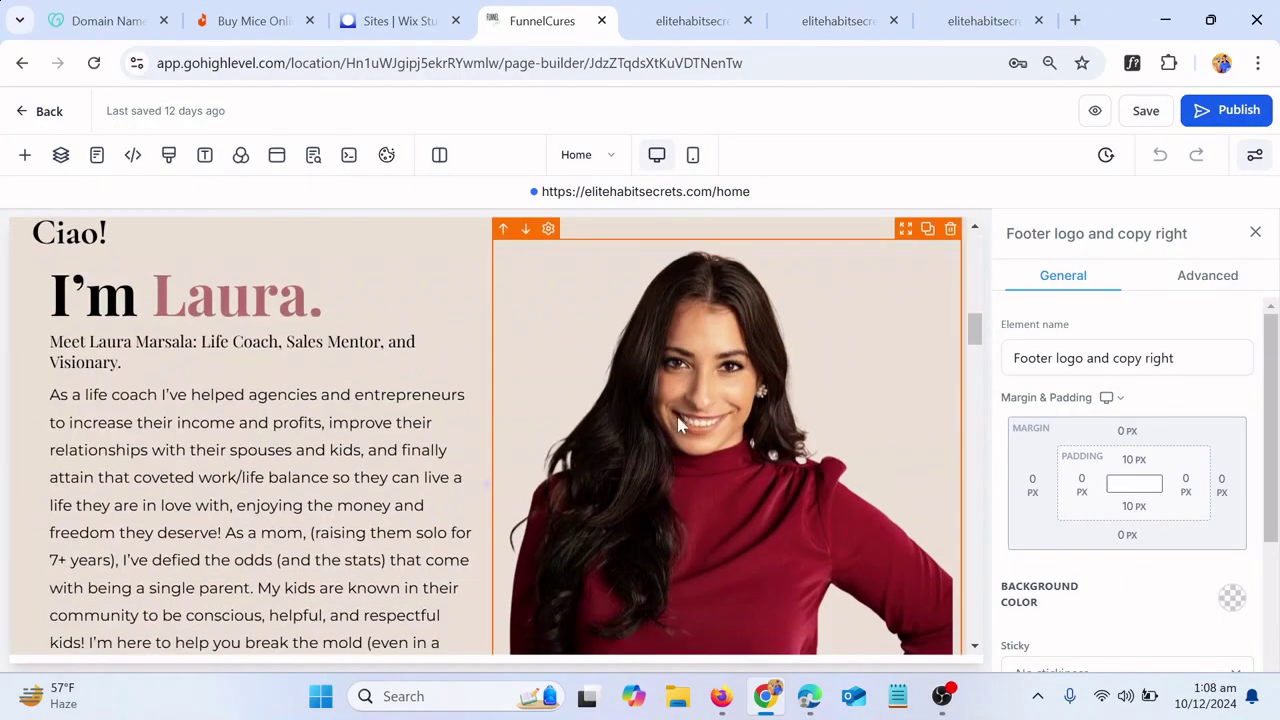
{"action": "scroll", "coordinate": [706, 415], "scroll_direction": "up", "scroll_amount": 9}
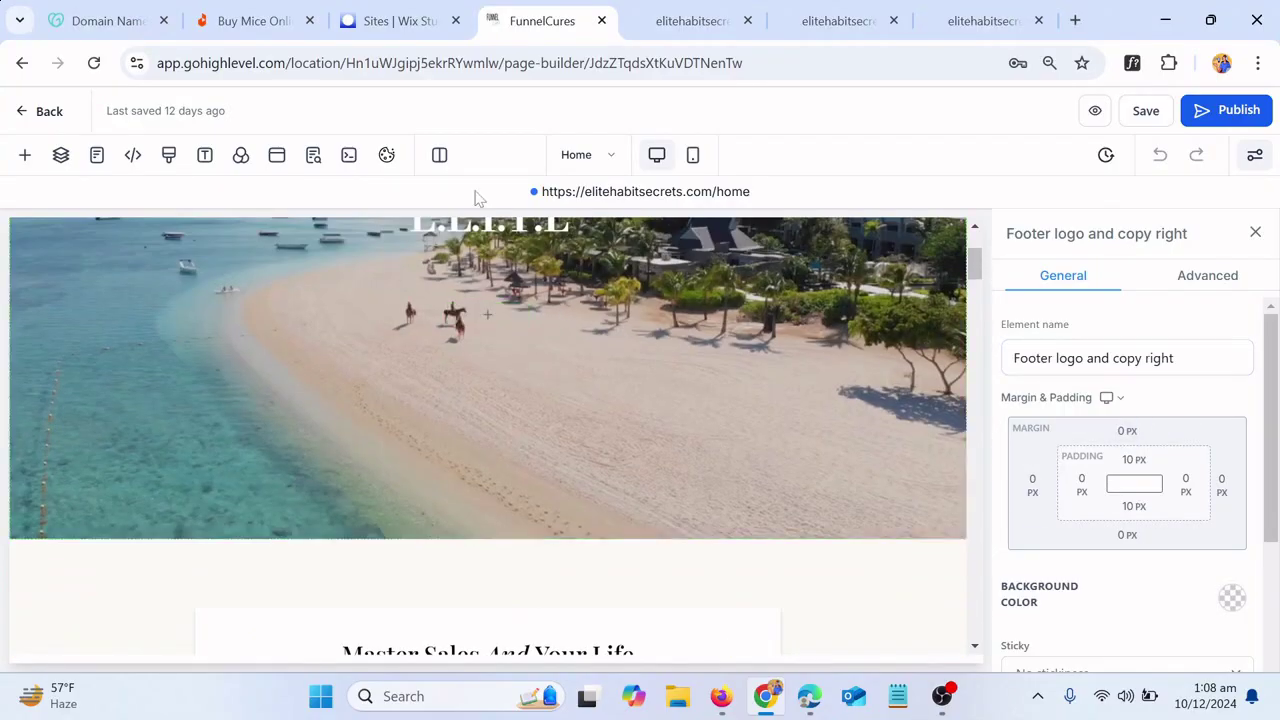
{"action": "scroll", "coordinate": [593, 325], "scroll_direction": "up", "scroll_amount": 2}
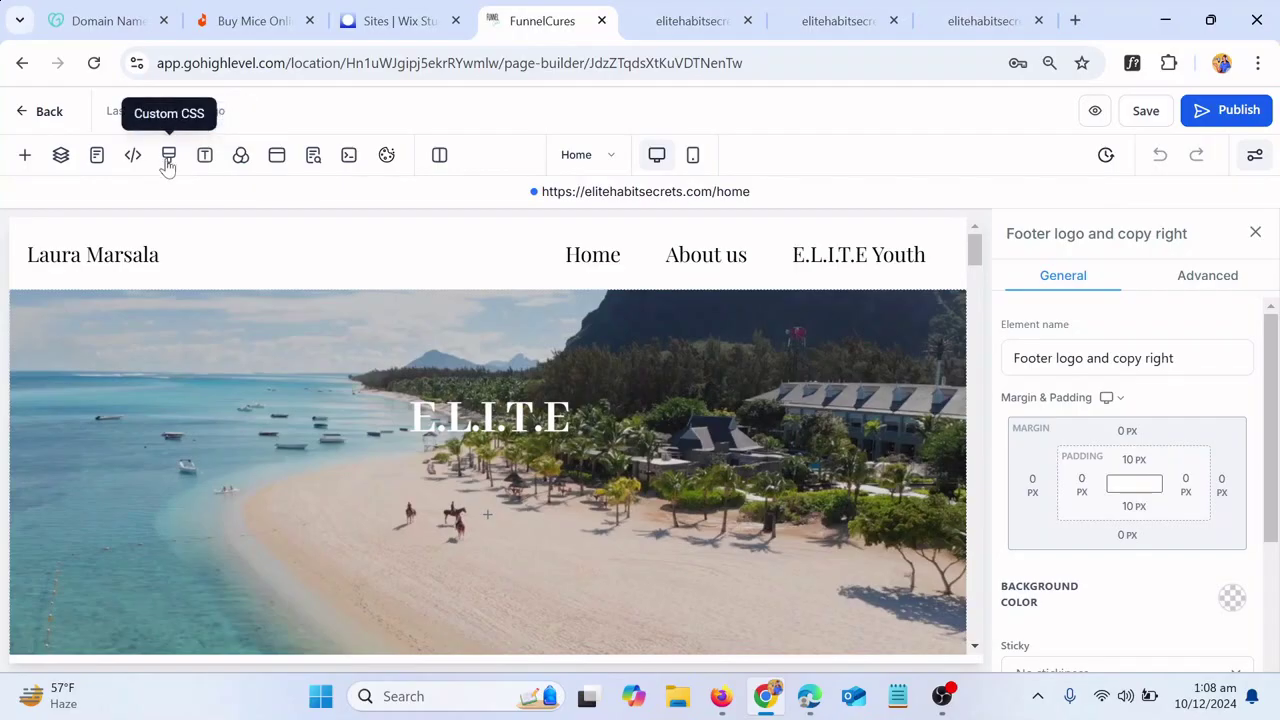
- Open the Home page's popup for editing and look over its name, phone and email form
{"action": "right_click", "coordinate": [206, 172]}
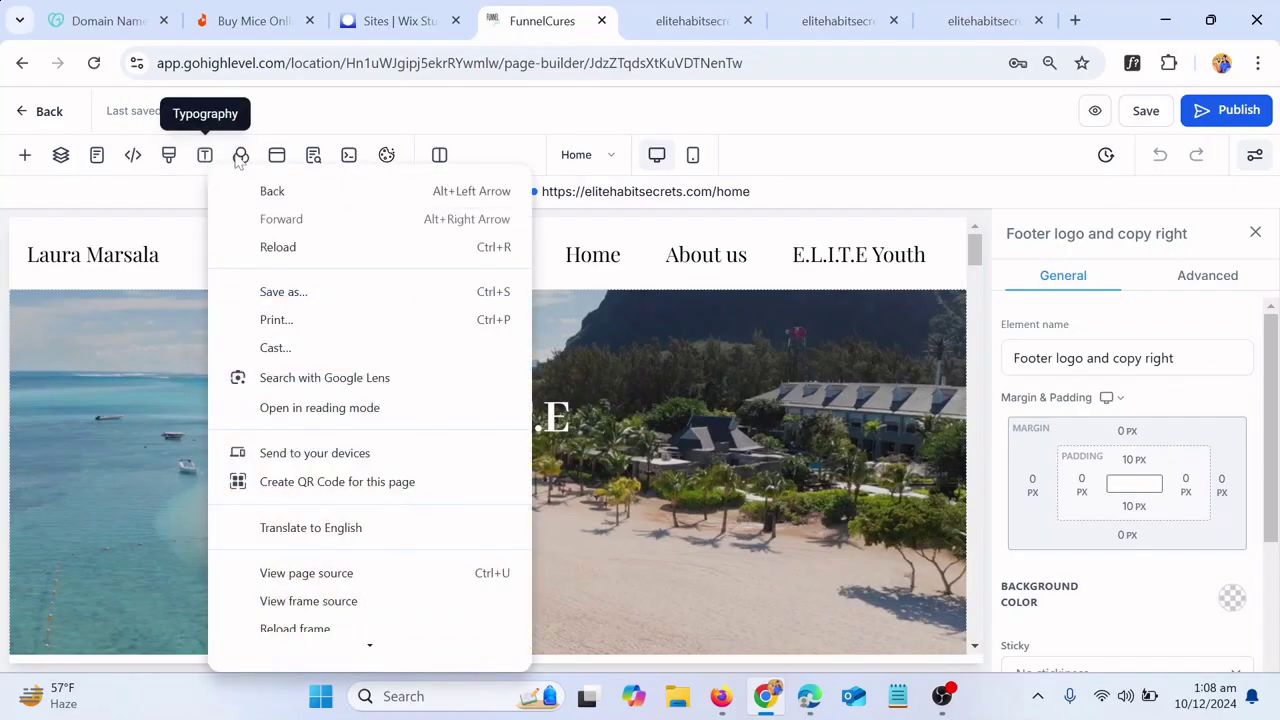
{"action": "left_click", "coordinate": [265, 135]}
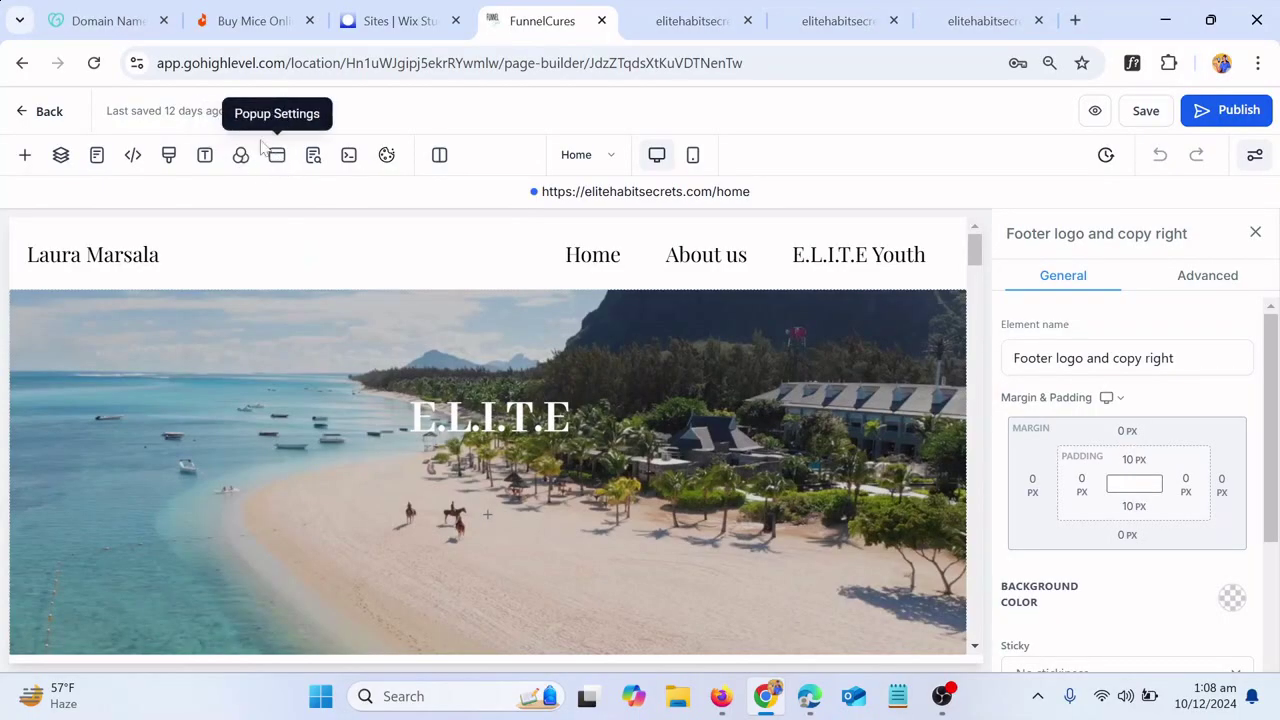
{"action": "left_click", "coordinate": [277, 165]}
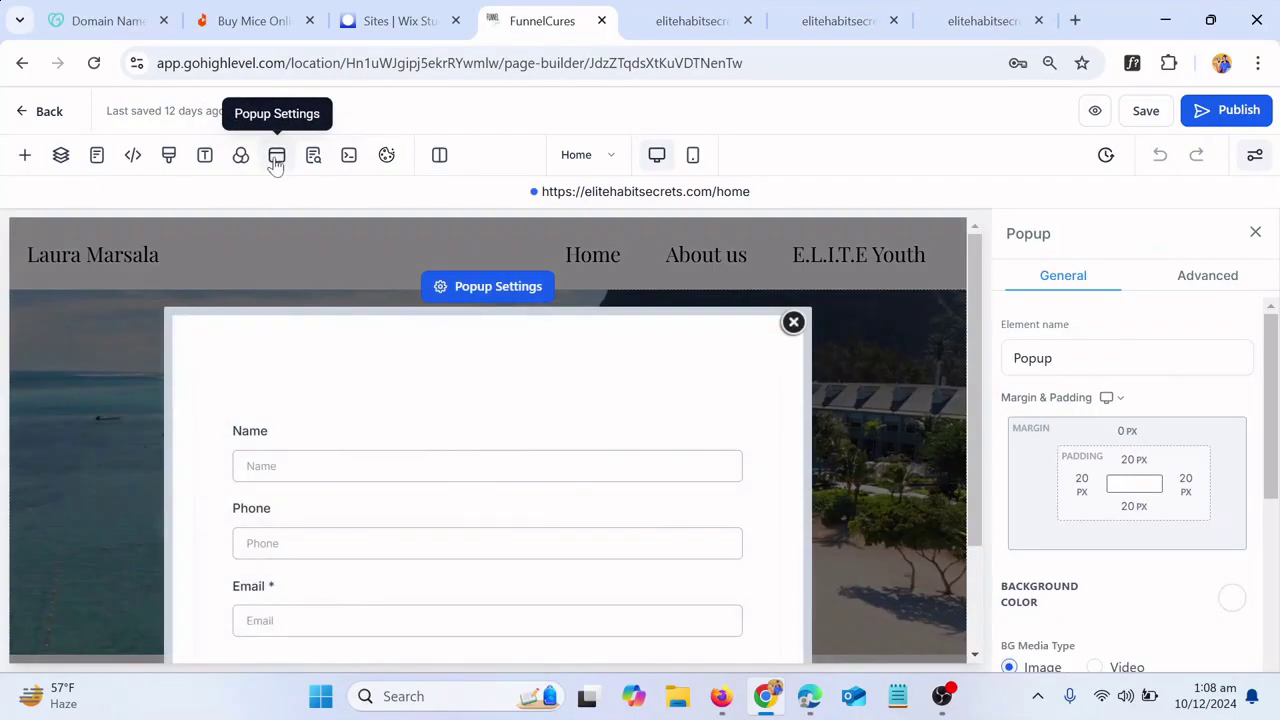
{"action": "scroll", "coordinate": [480, 370], "scroll_direction": "down", "scroll_amount": 2}
{"action": "scroll", "coordinate": [527, 392], "scroll_direction": "up", "scroll_amount": 2}
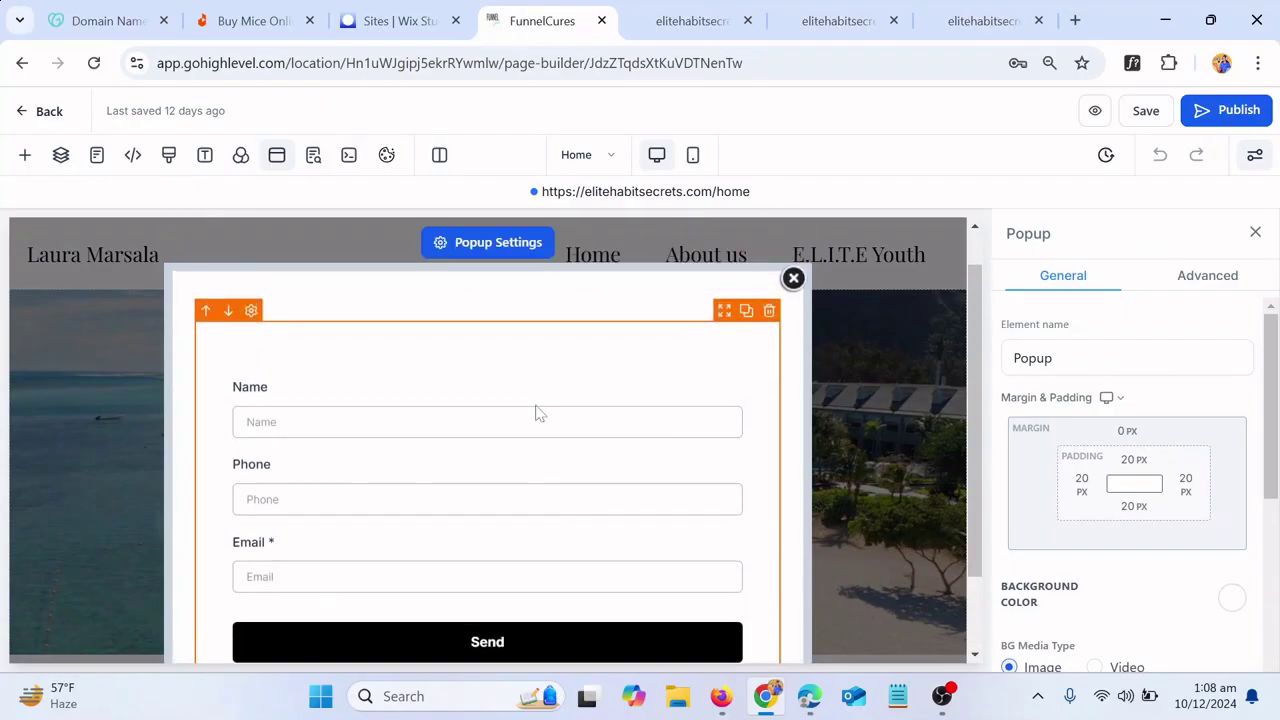
- Look over the Home page popup's form and general settings, and turn on the option that disables the popup
{"action": "scroll", "coordinate": [534, 411], "scroll_direction": "down", "scroll_amount": 2}
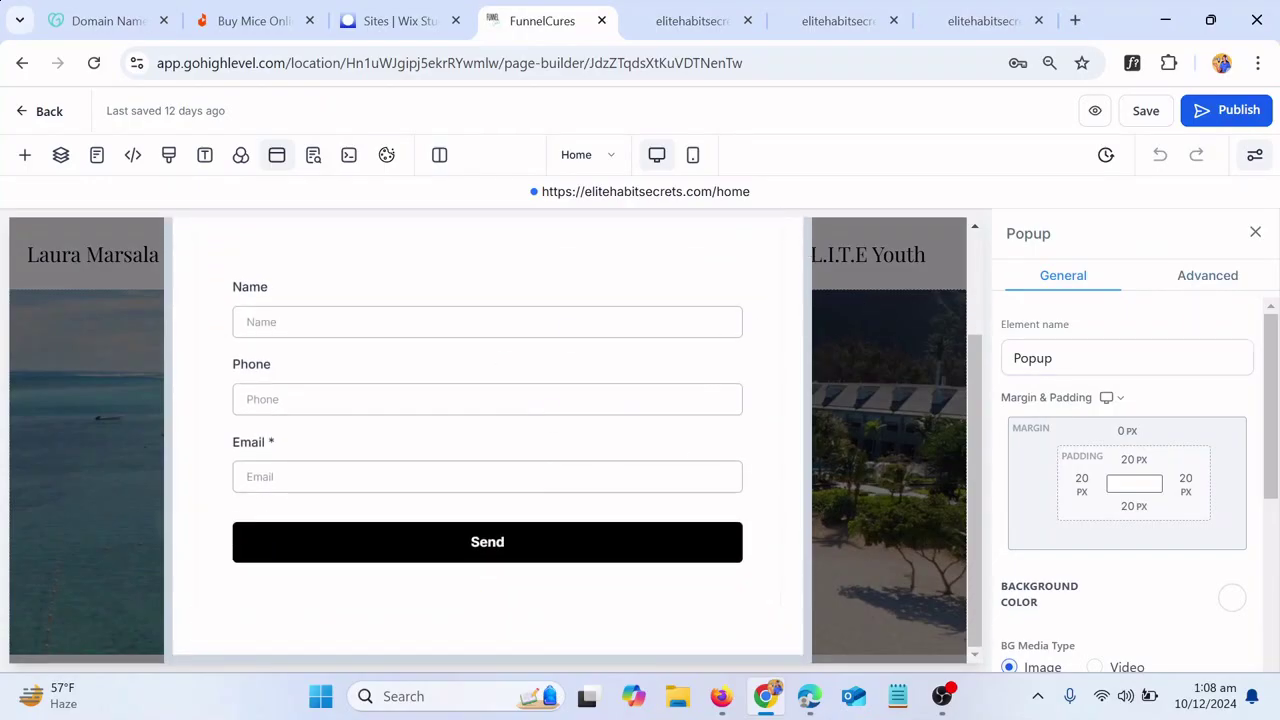
{"action": "scroll", "coordinate": [1117, 398], "scroll_direction": "down", "scroll_amount": 2}
{"action": "scroll", "coordinate": [928, 443], "scroll_direction": "up", "scroll_amount": 1}
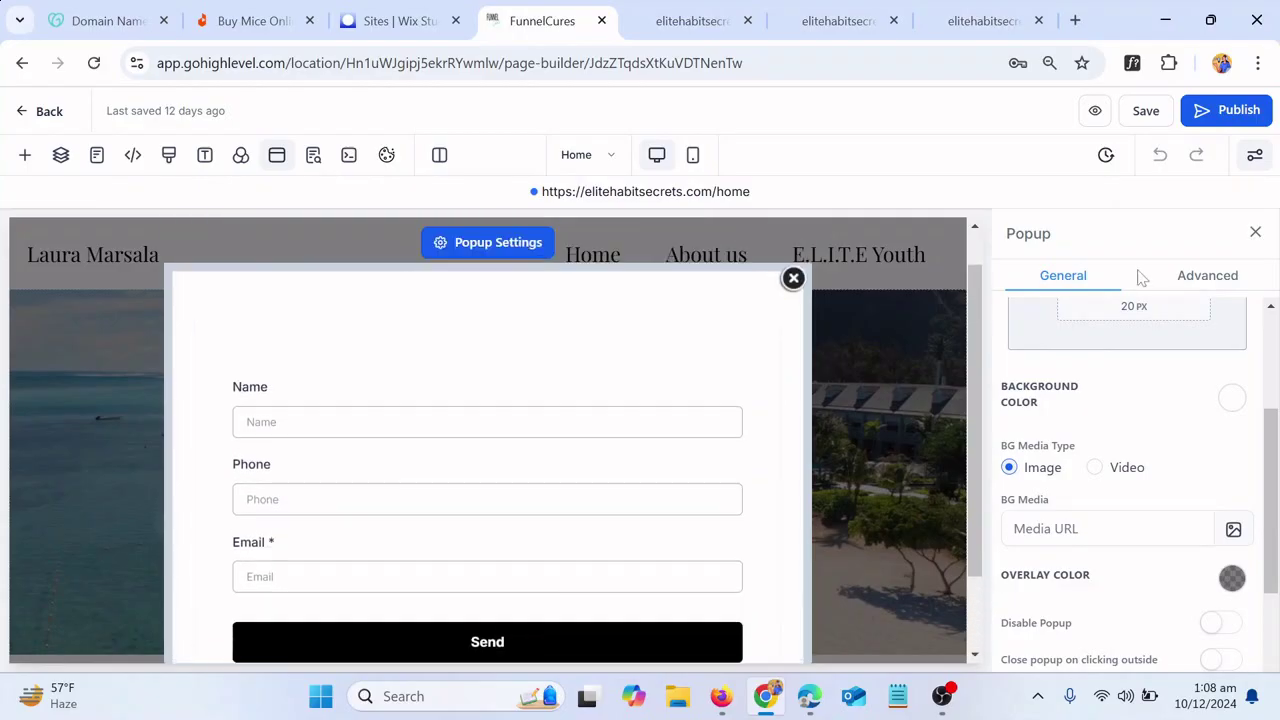
{"action": "scroll", "coordinate": [1117, 383], "scroll_direction": "up", "scroll_amount": 2}
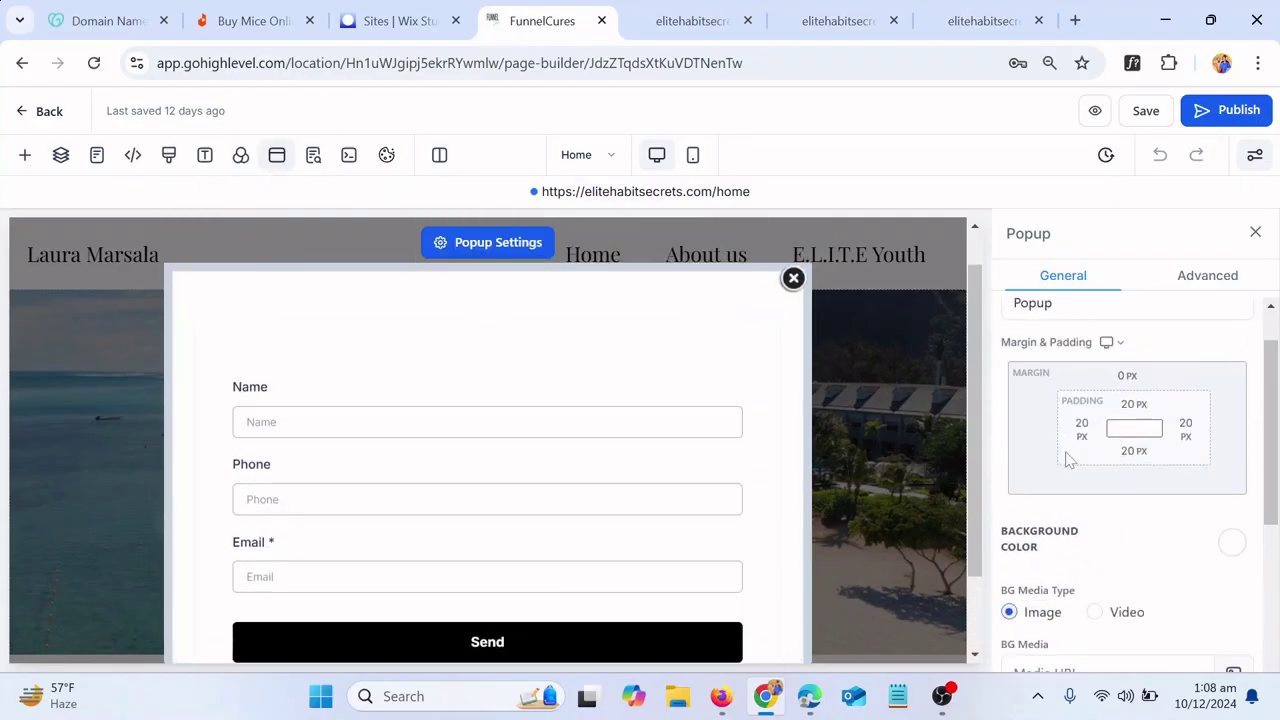
{"action": "scroll", "coordinate": [1175, 458], "scroll_direction": "up", "scroll_amount": 1}
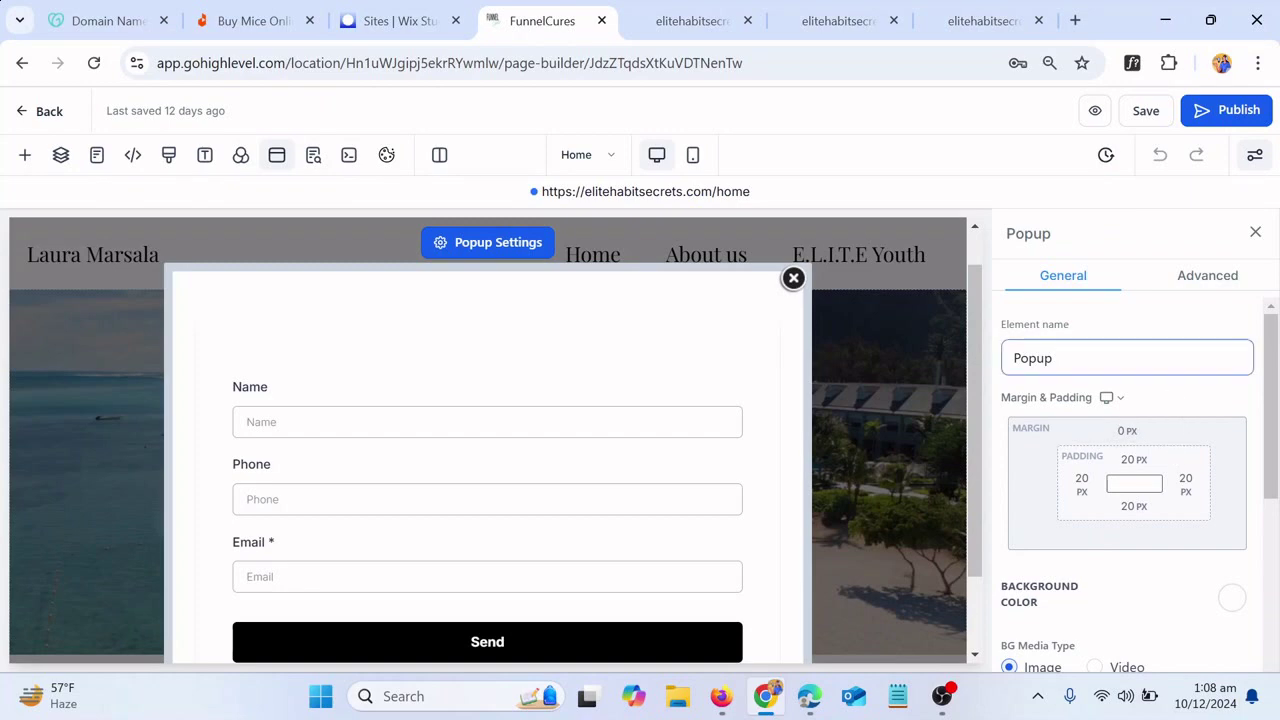
{"action": "scroll", "coordinate": [1153, 405], "scroll_direction": "down", "scroll_amount": 5}
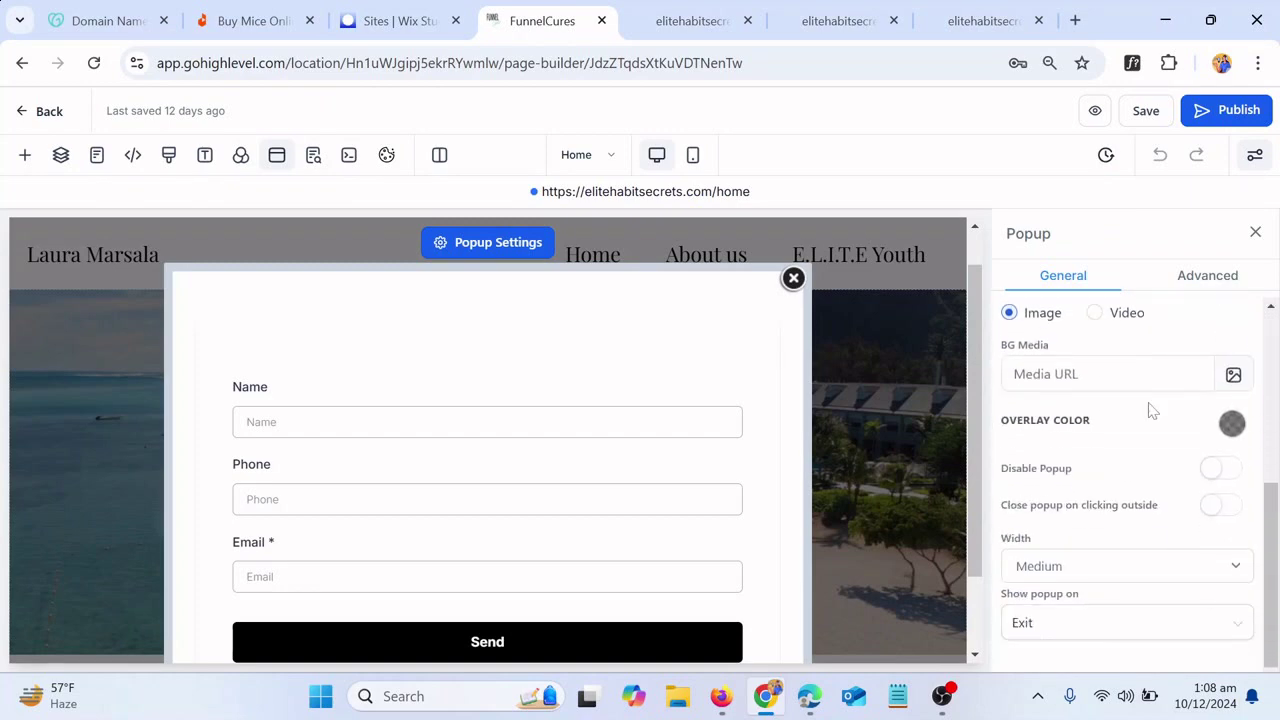
{"action": "left_click", "coordinate": [1223, 476]}
- Set the popup's display trigger to None and save the Home page
{"action": "left_click", "coordinate": [1043, 630]}
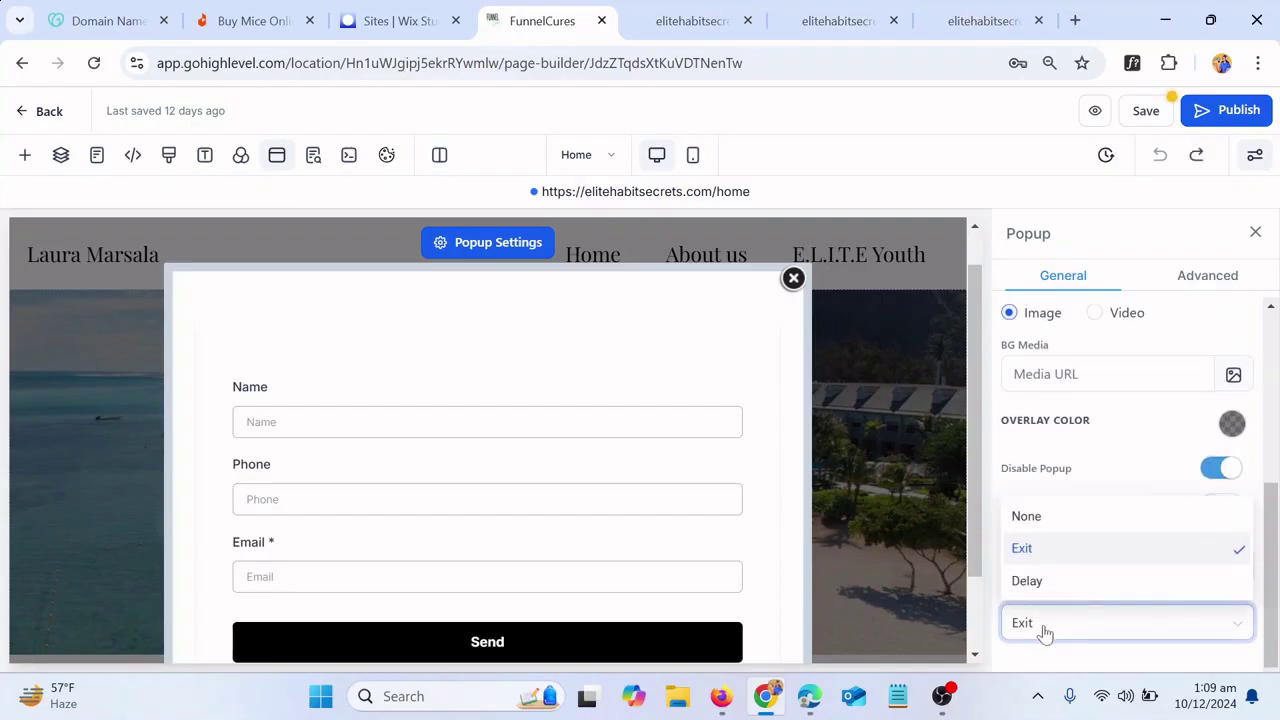
{"action": "left_click", "coordinate": [1057, 522]}
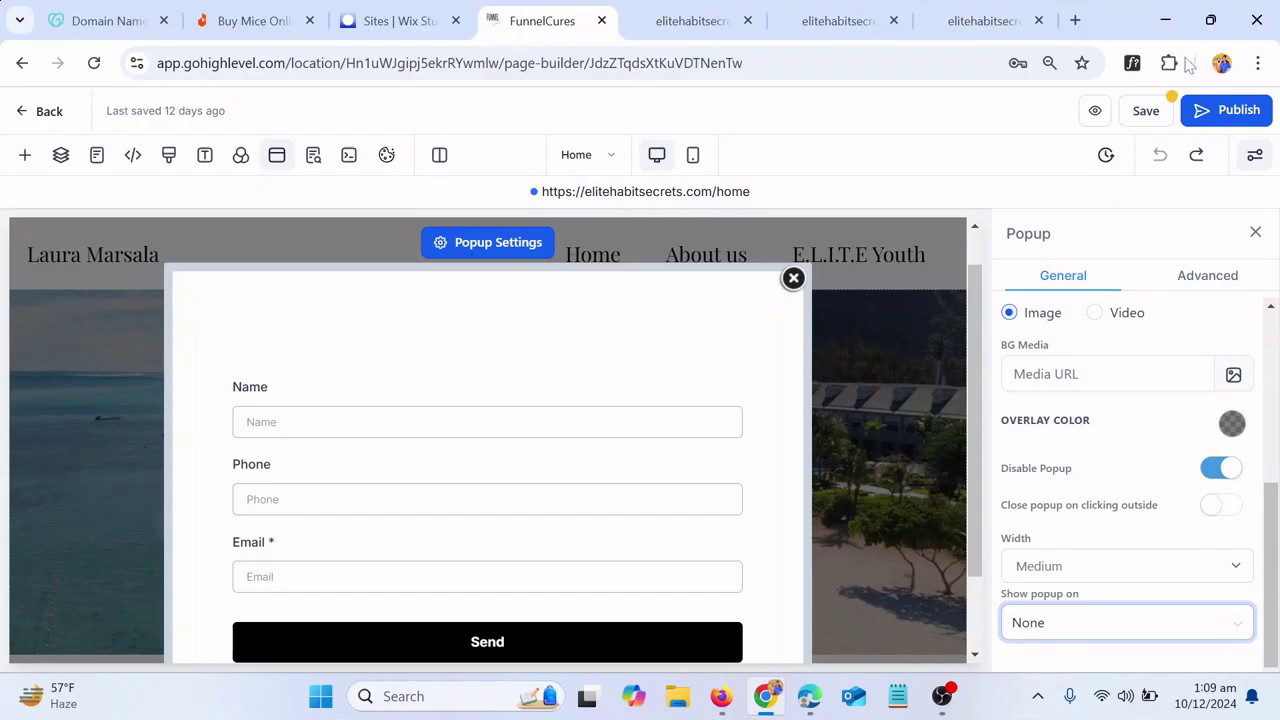
{"action": "left_click", "coordinate": [1150, 112]}
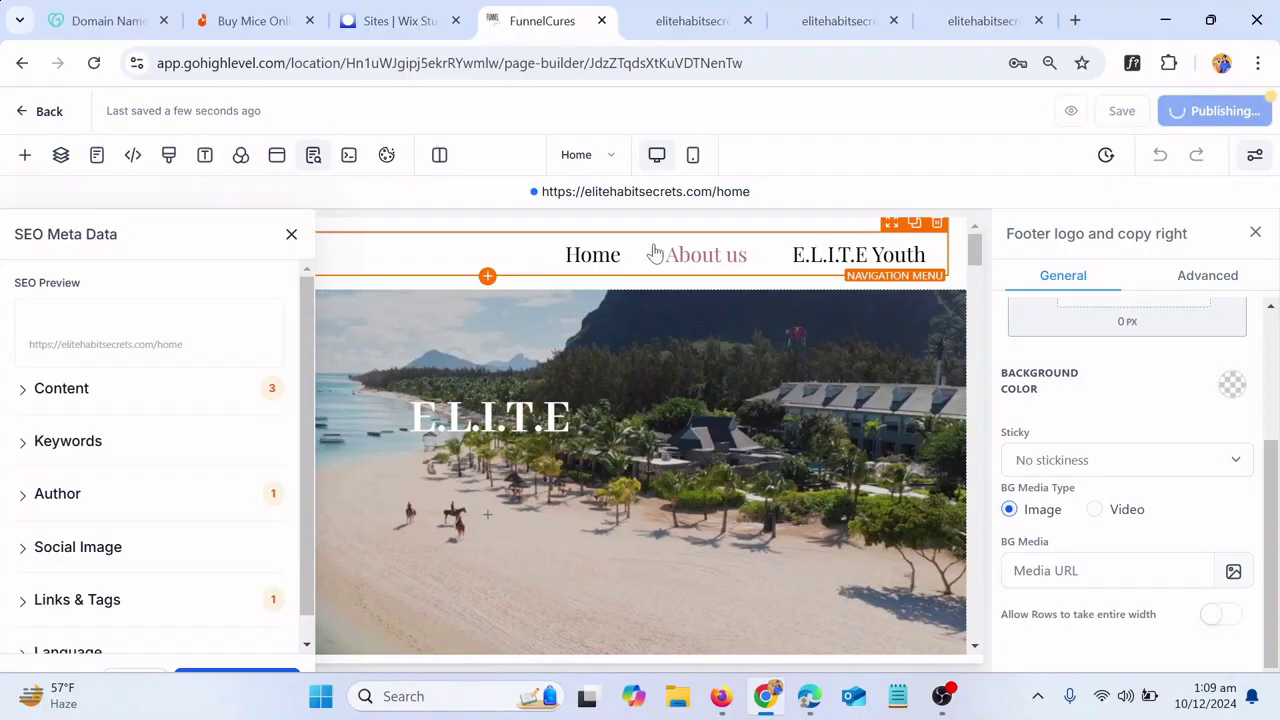
- Switch to the live elitehabitsecrets.com home page, close the open contact form popup, and reload the page
{"action": "left_click", "coordinate": [700, 12]}
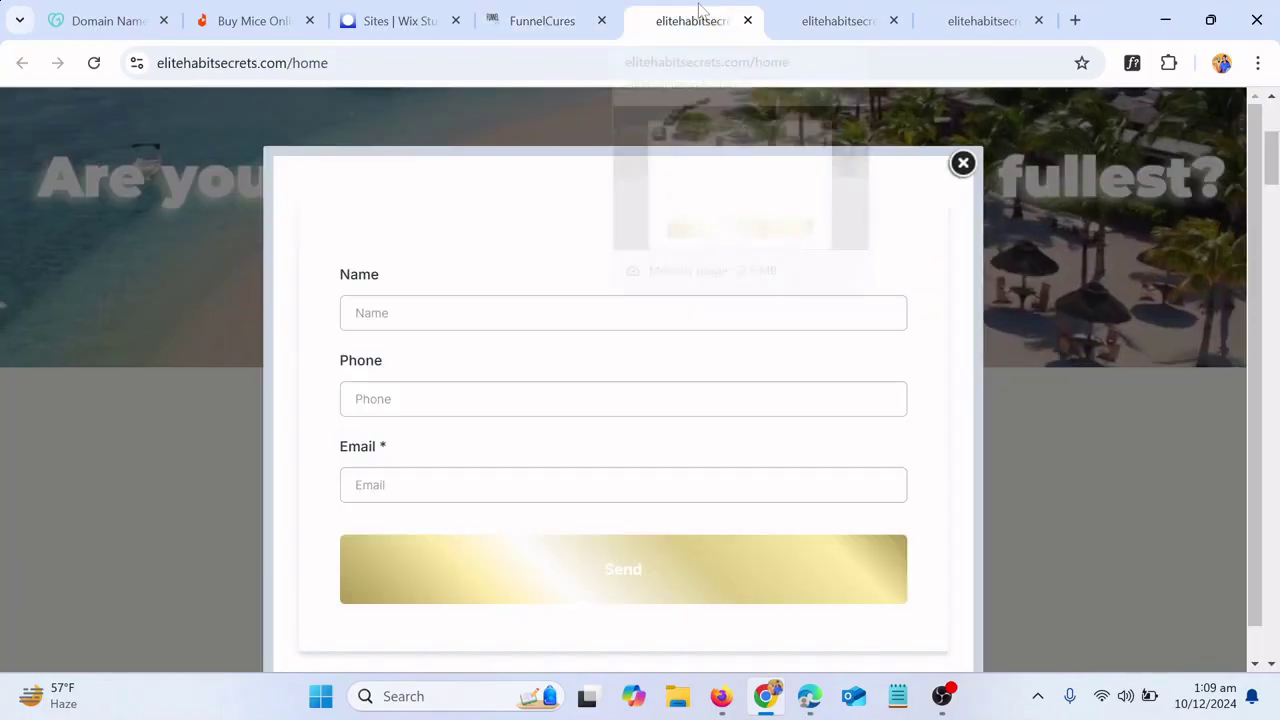
{"action": "left_click", "coordinate": [963, 163]}
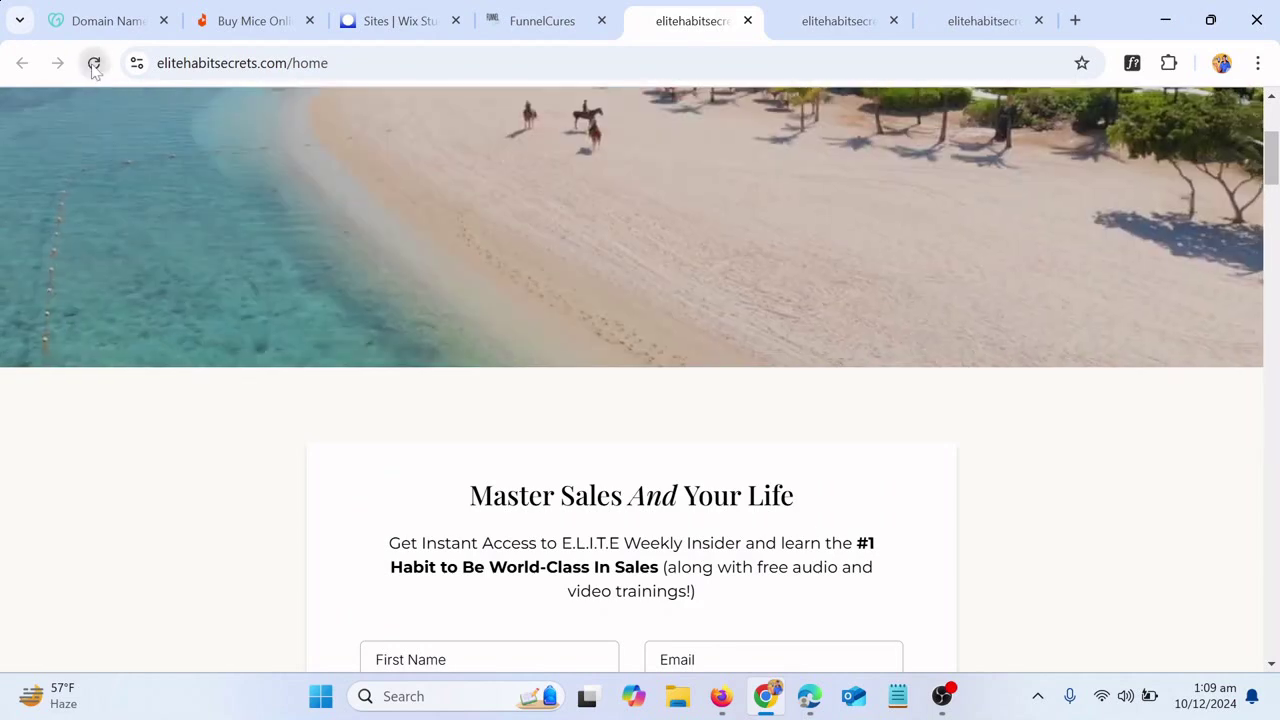
{"action": "left_click", "coordinate": [94, 62]}
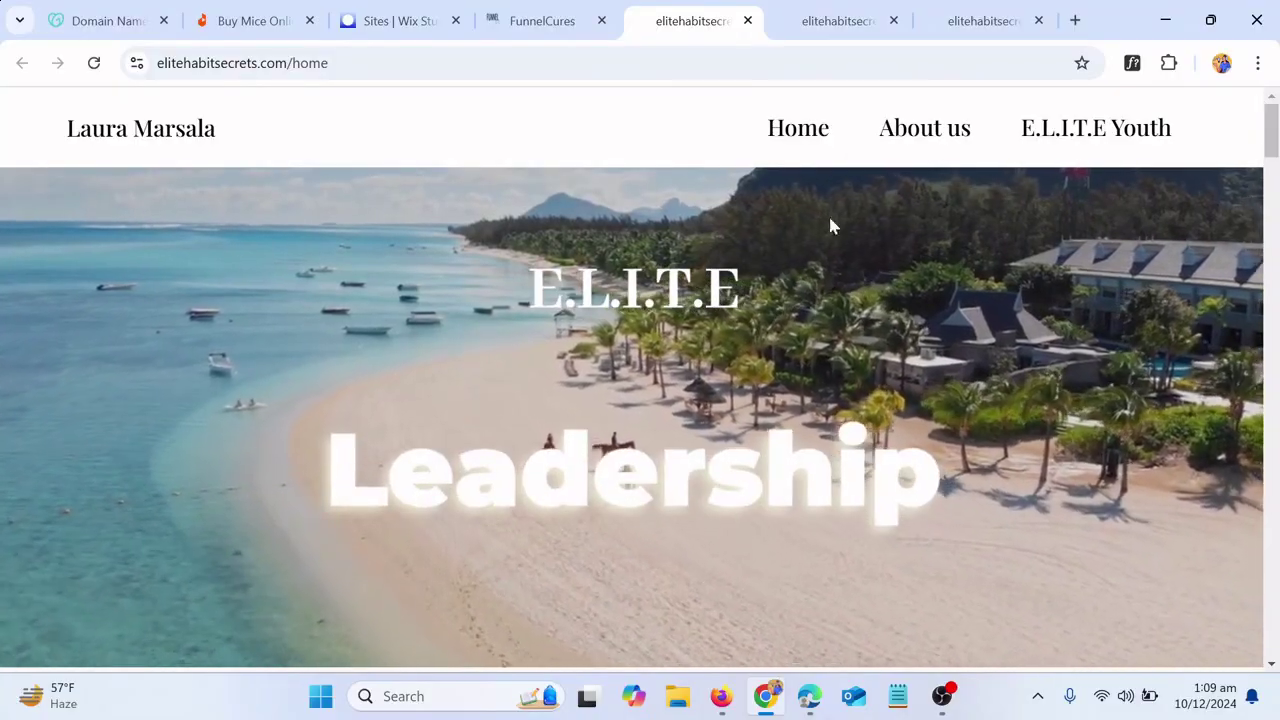
- Examine the reloaded live home page from the hero section to the footer, checking whether the popup still appears
{"action": "scroll", "coordinate": [560, 400], "scroll_direction": "down", "scroll_amount": 3}
{"action": "scroll", "coordinate": [600, 300], "scroll_direction": "up", "scroll_amount": 3}
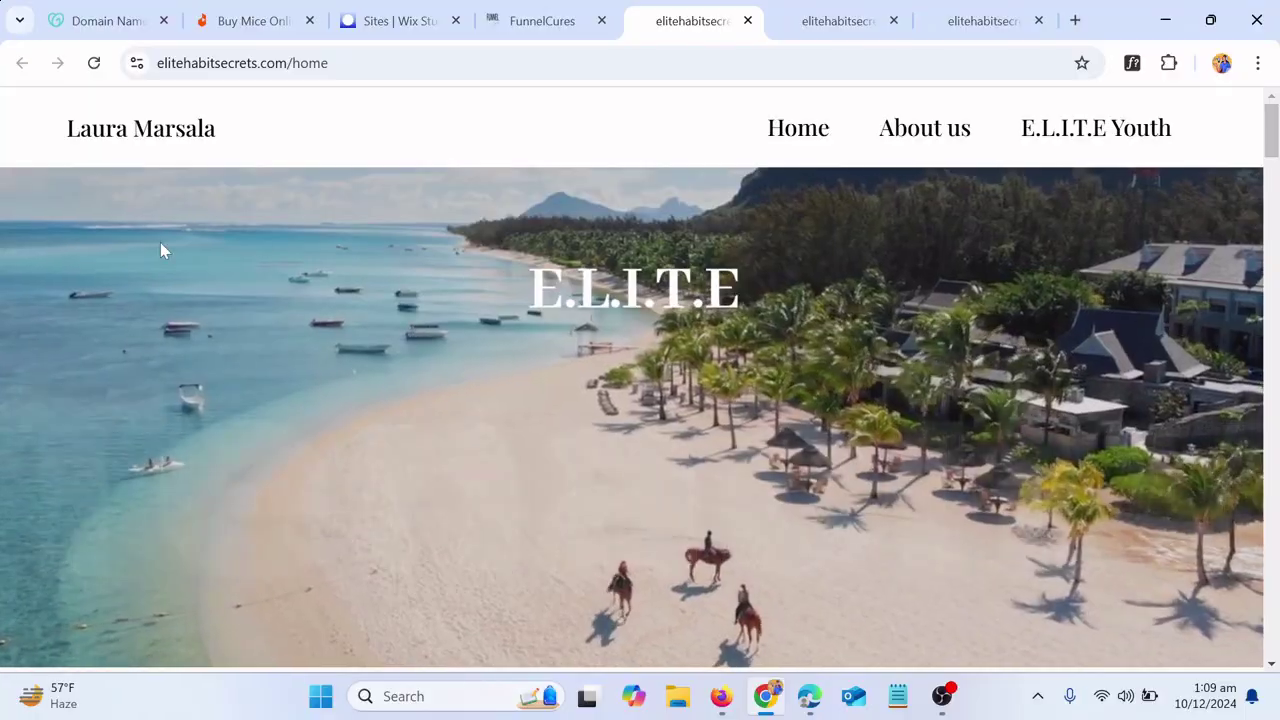
{"action": "scroll", "coordinate": [228, 288], "scroll_direction": "down", "scroll_amount": 5}
{"action": "scroll", "coordinate": [621, 308], "scroll_direction": "down", "scroll_amount": 8}
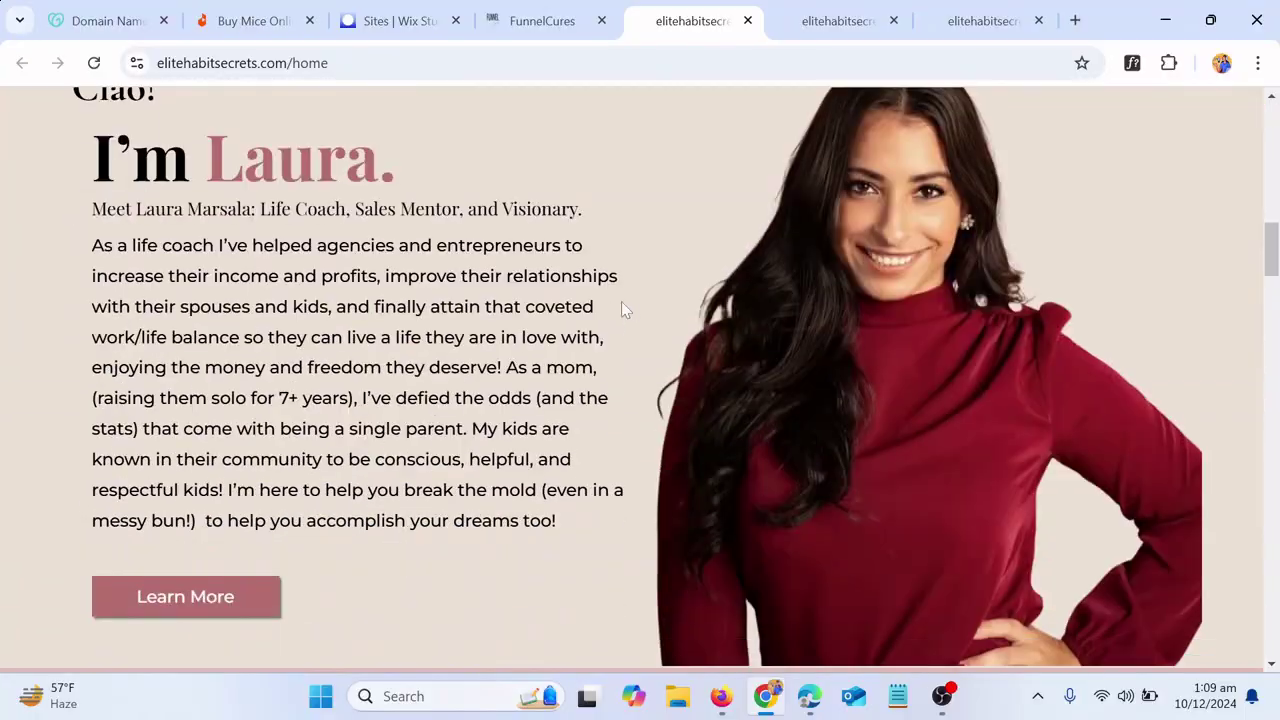
{"action": "scroll", "coordinate": [216, 390], "scroll_direction": "up", "scroll_amount": 3}
{"action": "scroll", "coordinate": [216, 390], "scroll_direction": "down", "scroll_amount": 10}
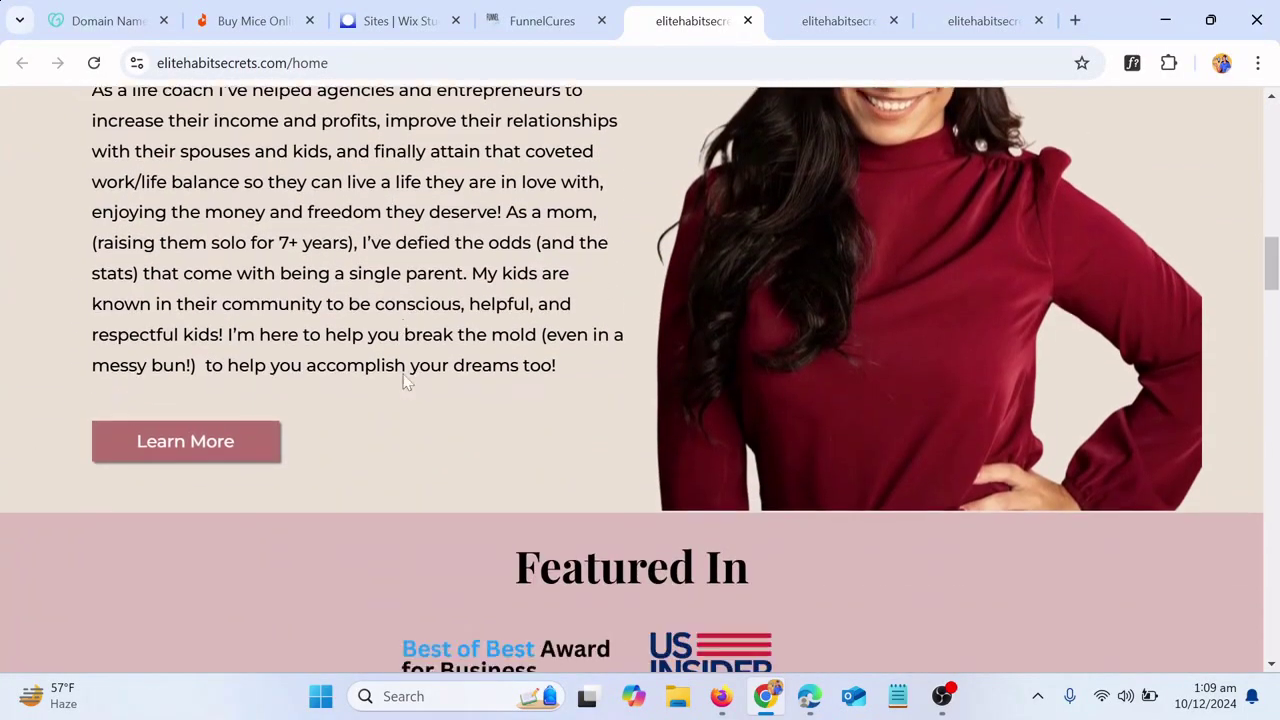
{"action": "scroll", "coordinate": [418, 368], "scroll_direction": "down", "scroll_amount": 15}
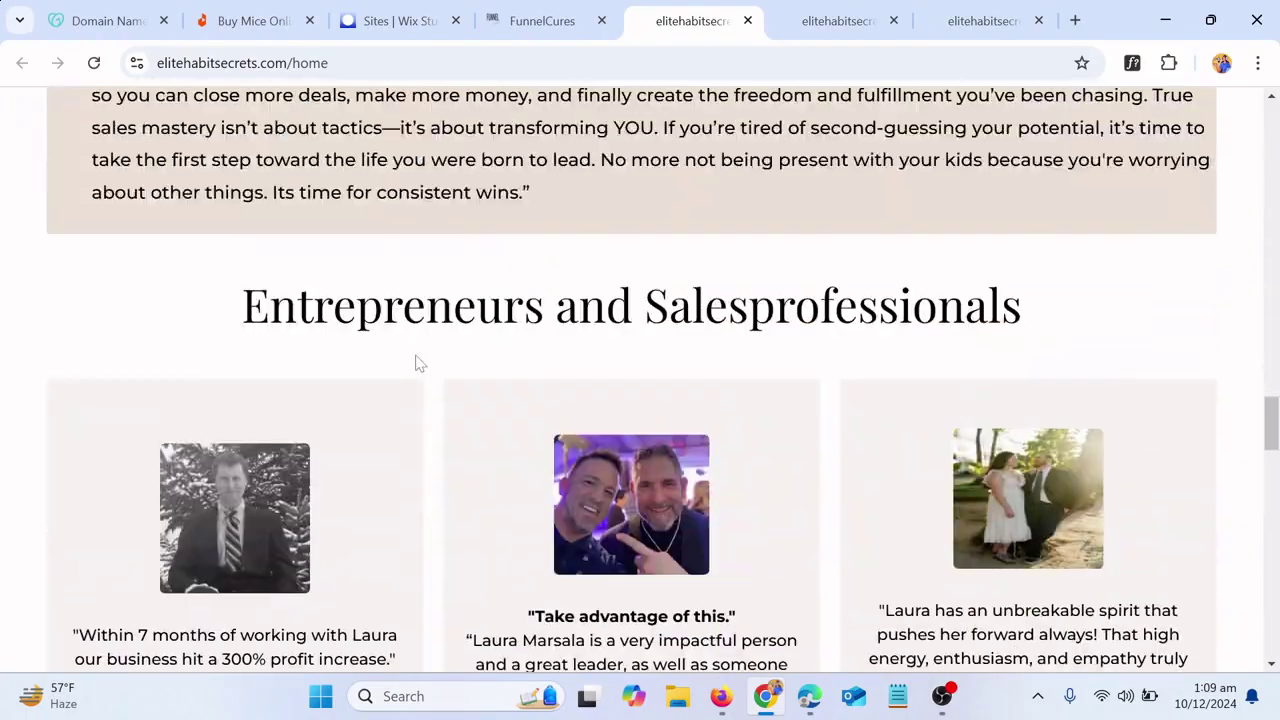
{"action": "scroll", "coordinate": [438, 357], "scroll_direction": "down", "scroll_amount": 15}
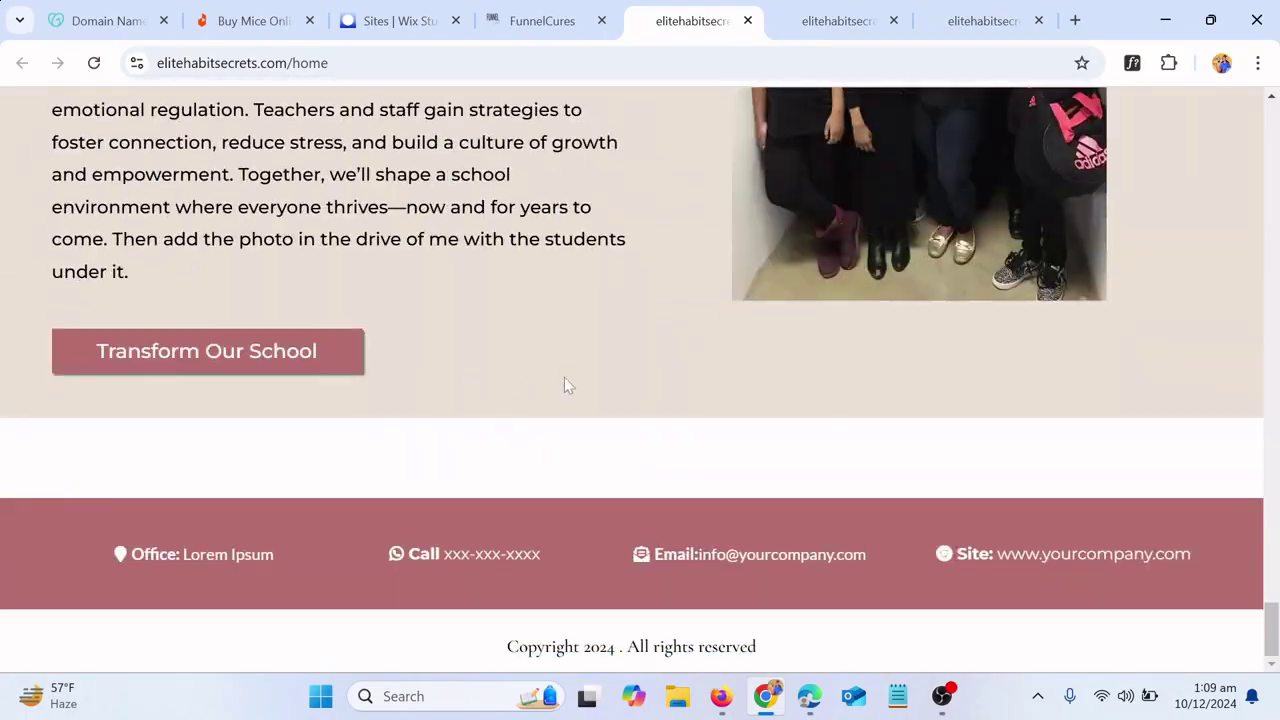
{"action": "scroll", "coordinate": [564, 386], "scroll_direction": "up", "scroll_amount": 20}
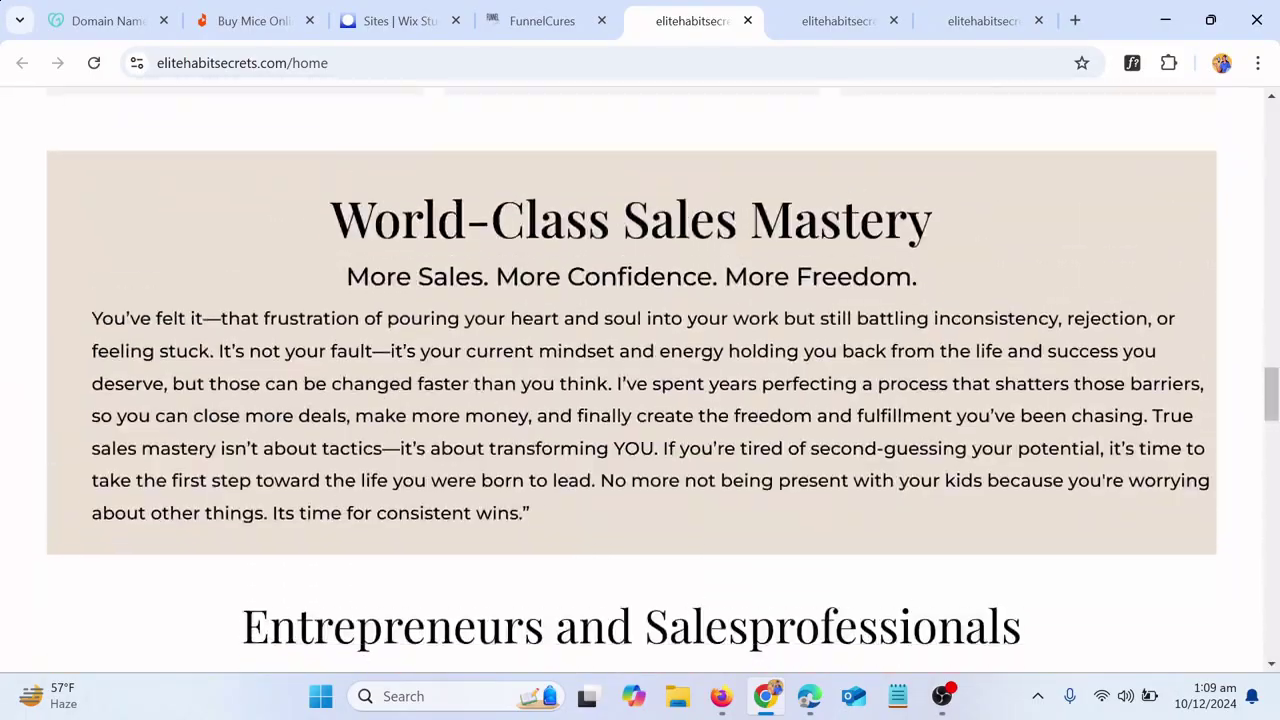
{"action": "scroll", "coordinate": [676, 314], "scroll_direction": "up", "scroll_amount": 20}
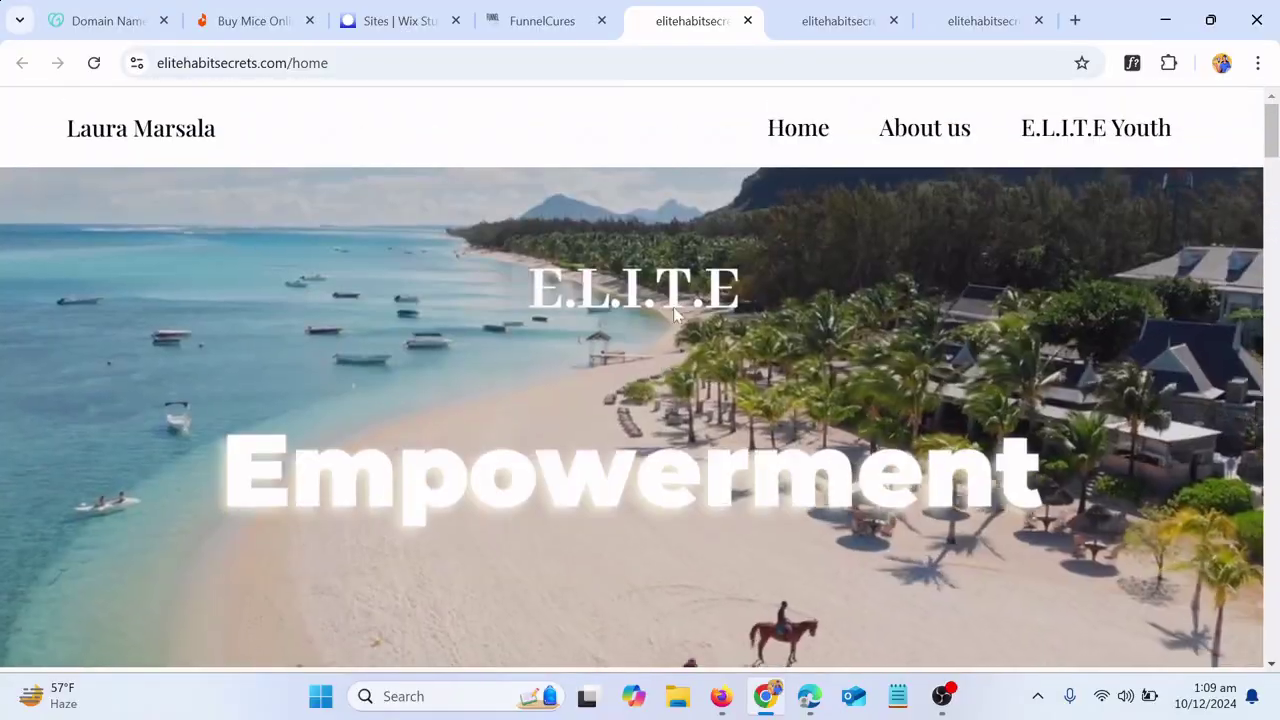
{"action": "scroll", "coordinate": [749, 313], "scroll_direction": "down", "scroll_amount": 5}
{"action": "scroll", "coordinate": [749, 313], "scroll_direction": "up", "scroll_amount": 5}
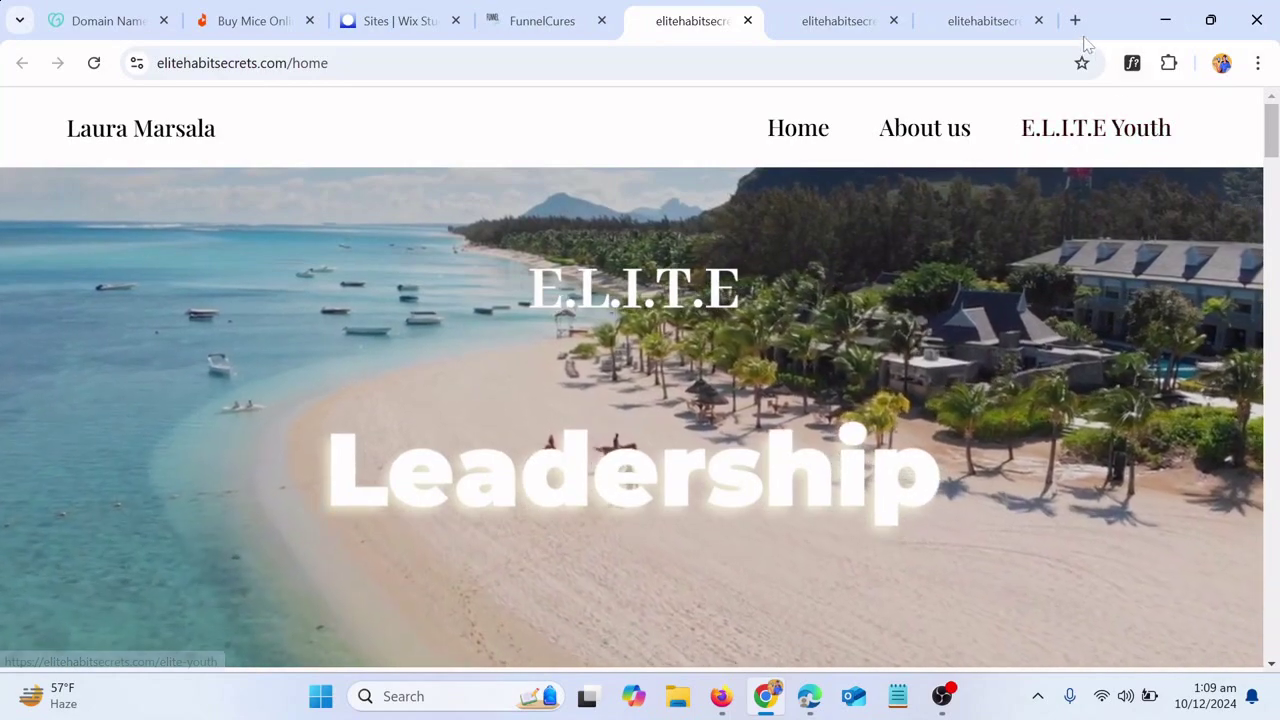
{"action": "left_click", "coordinate": [1076, 21]}
{"action": "type", "text": "https://rajasain.com/go-high-level-website-builder/"}
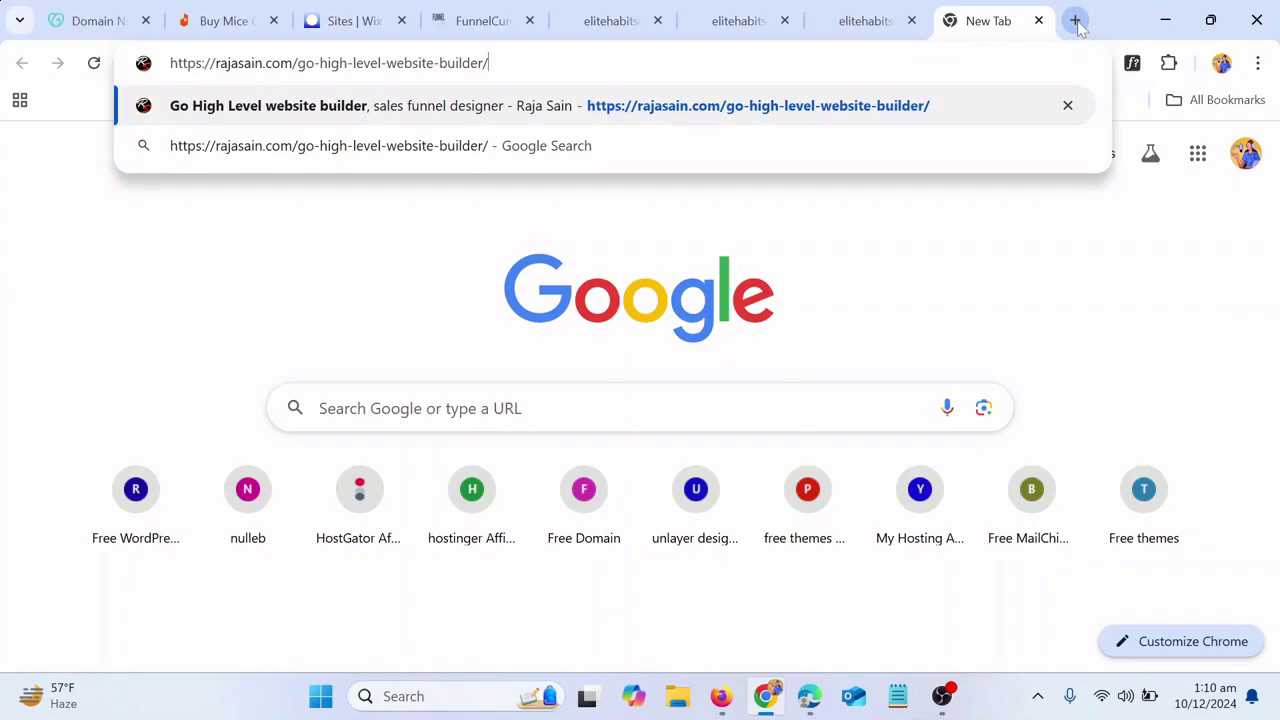
{"action": "key", "text": "Return"}
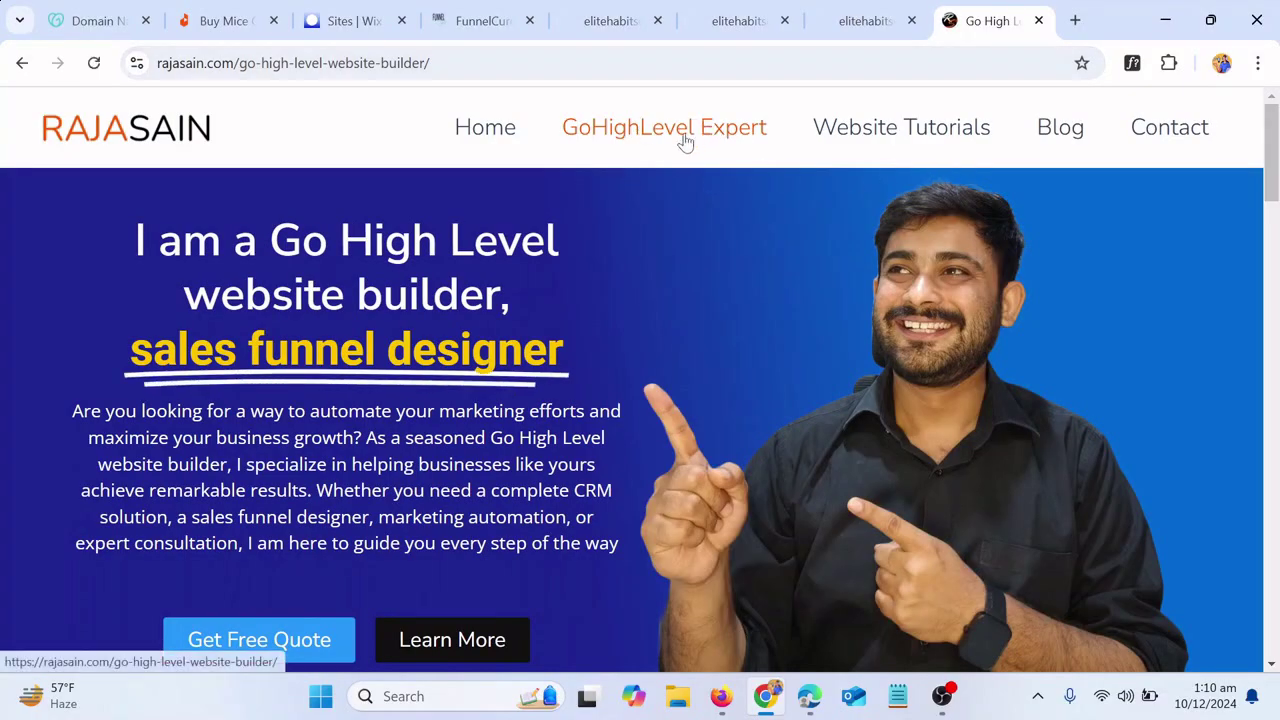
- Follow the Learn More link and look over the page's service offerings and client reviews, ending back at the hero section
{"action": "scroll", "coordinate": [677, 310], "scroll_direction": "down", "scroll_amount": 1}
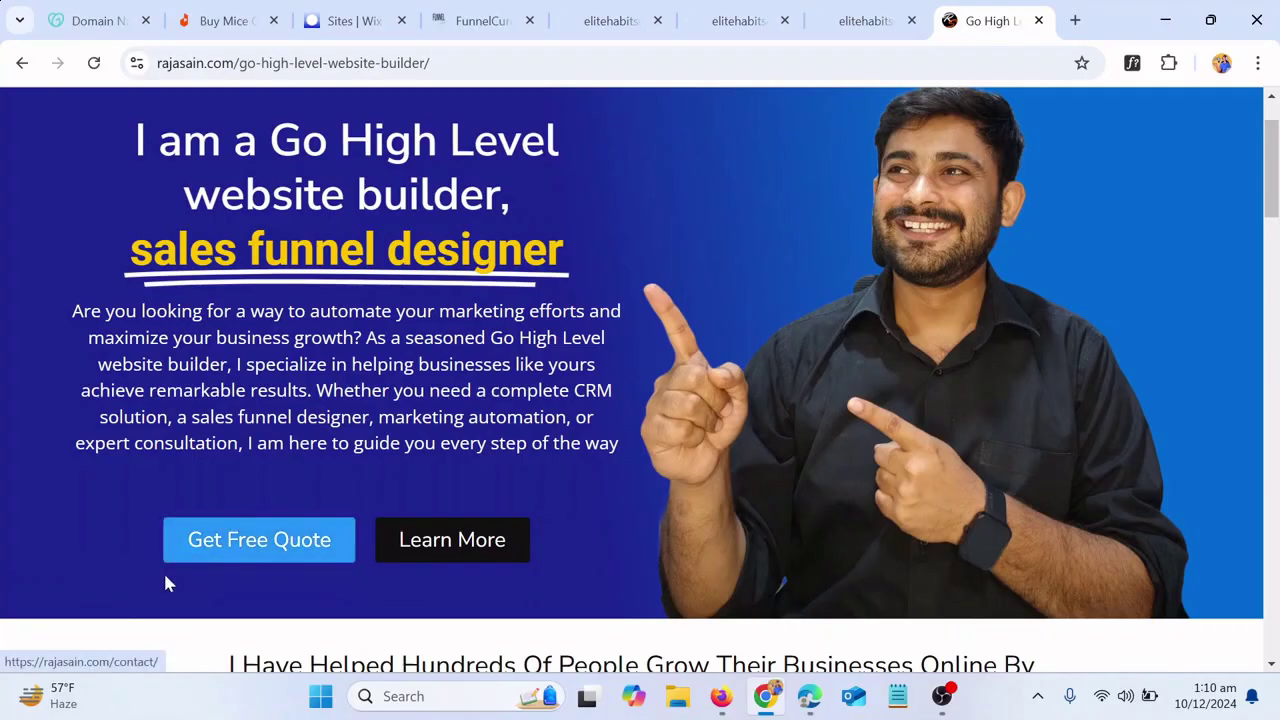
{"action": "left_click", "coordinate": [457, 547]}
{"action": "scroll", "coordinate": [717, 175], "scroll_direction": "down", "scroll_amount": 15}
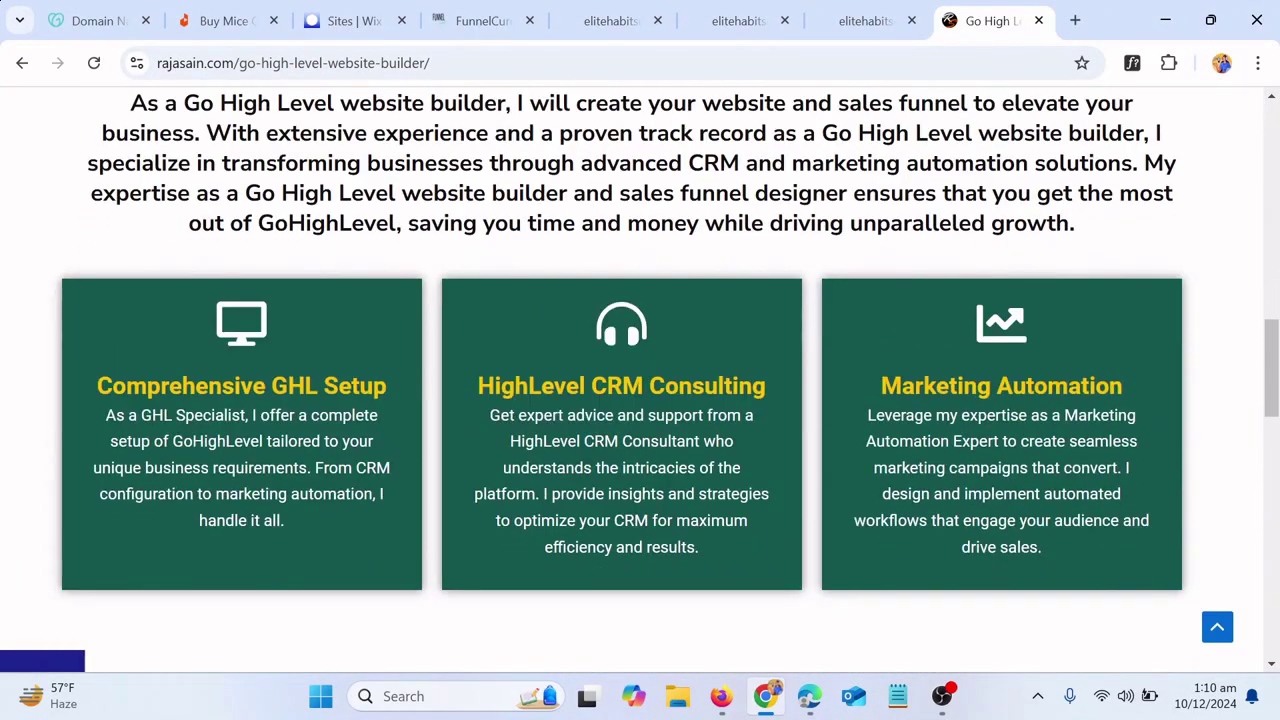
{"action": "scroll", "coordinate": [797, 329], "scroll_direction": "down", "scroll_amount": 4}
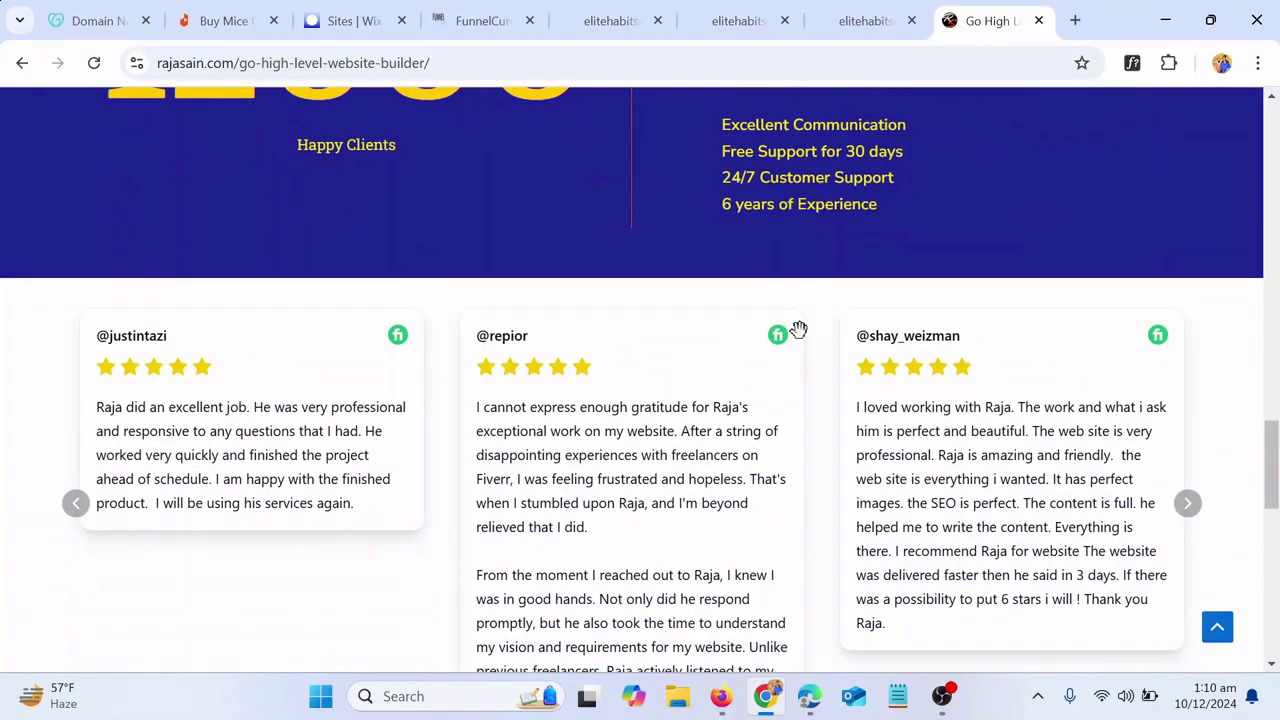
{"action": "scroll", "coordinate": [797, 329], "scroll_direction": "up", "scroll_amount": 10}
{"action": "scroll", "coordinate": [812, 355], "scroll_direction": "up", "scroll_amount": 6}
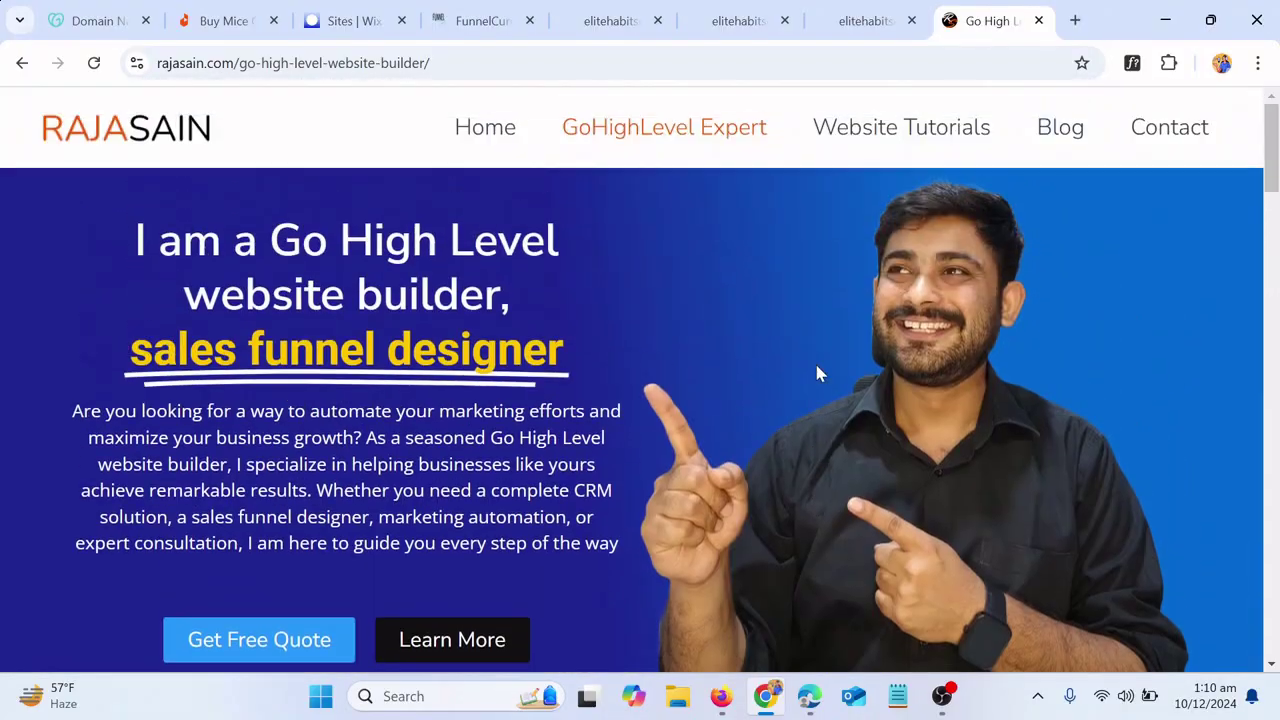